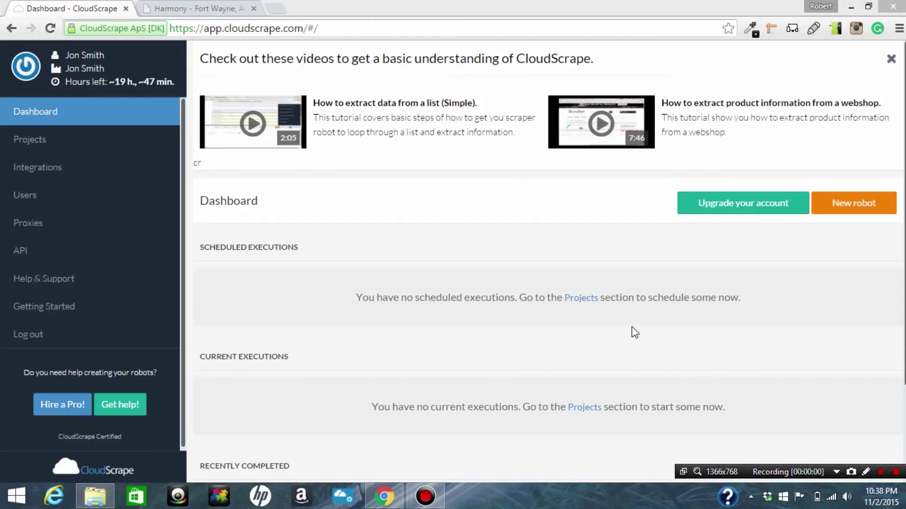
click(216, 11)
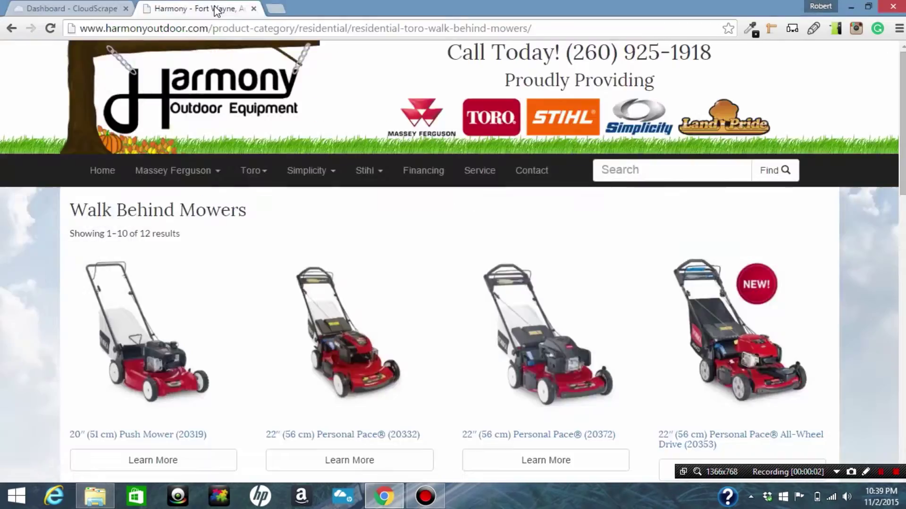
click(216, 29)
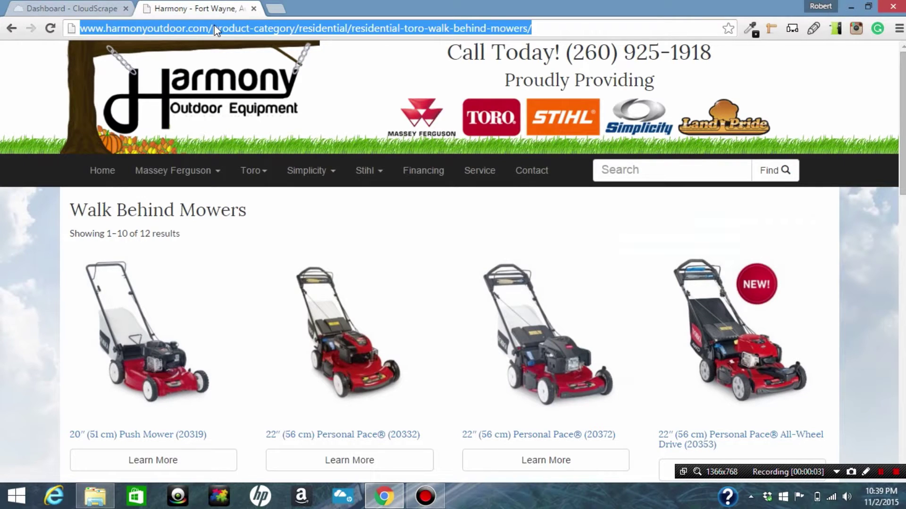
click(74, 7)
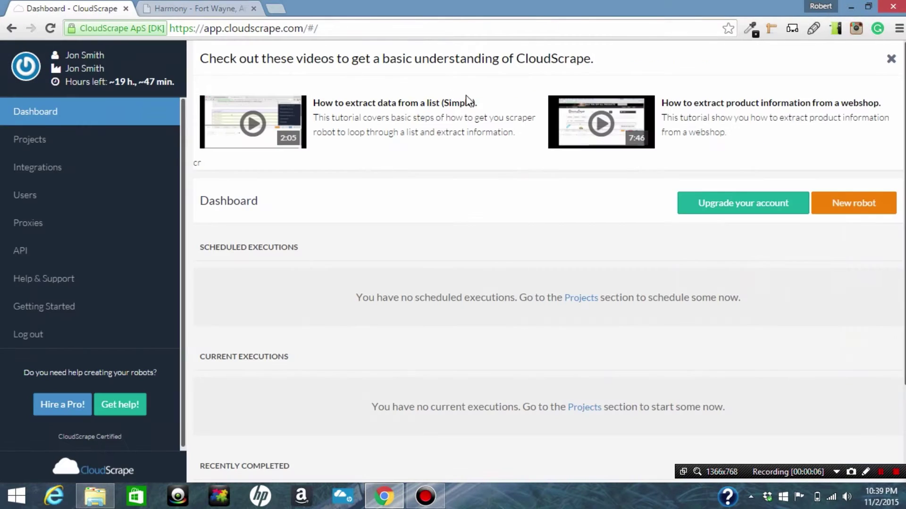
click(847, 203)
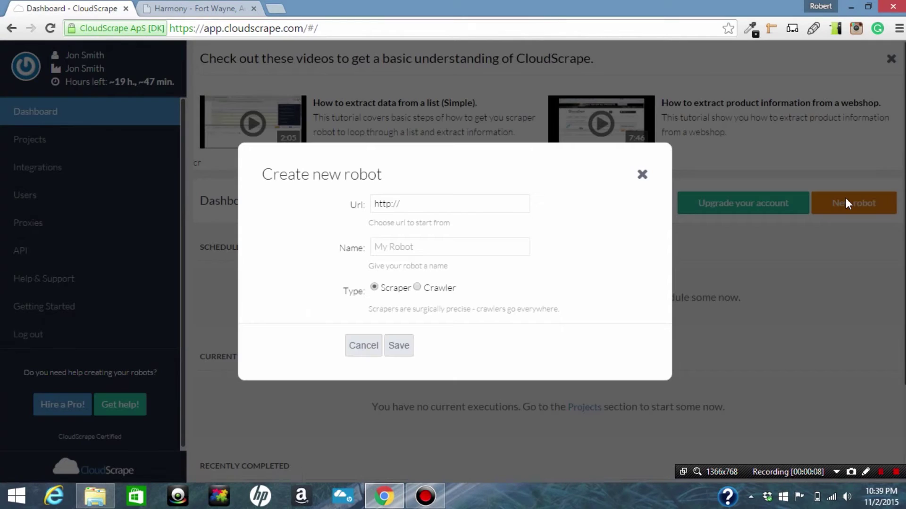
triple_click(370, 203)
key(ctrl+v)
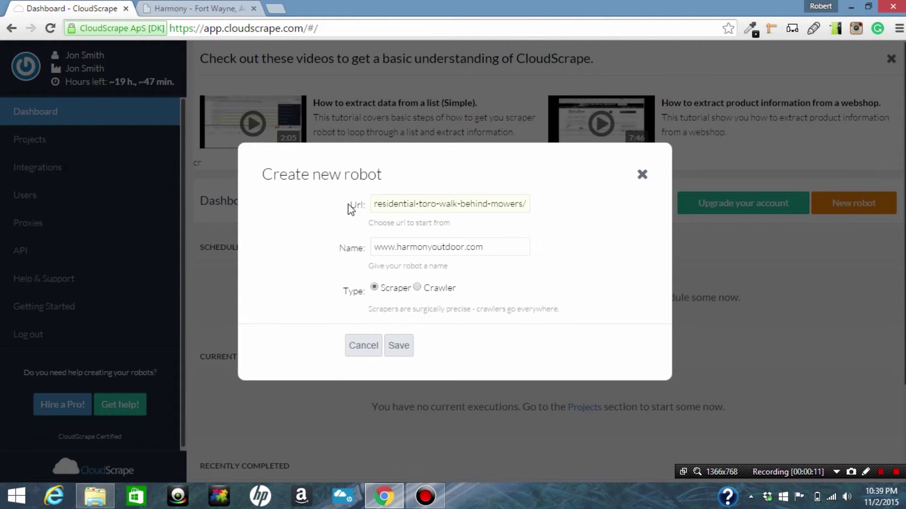
click(484, 245)
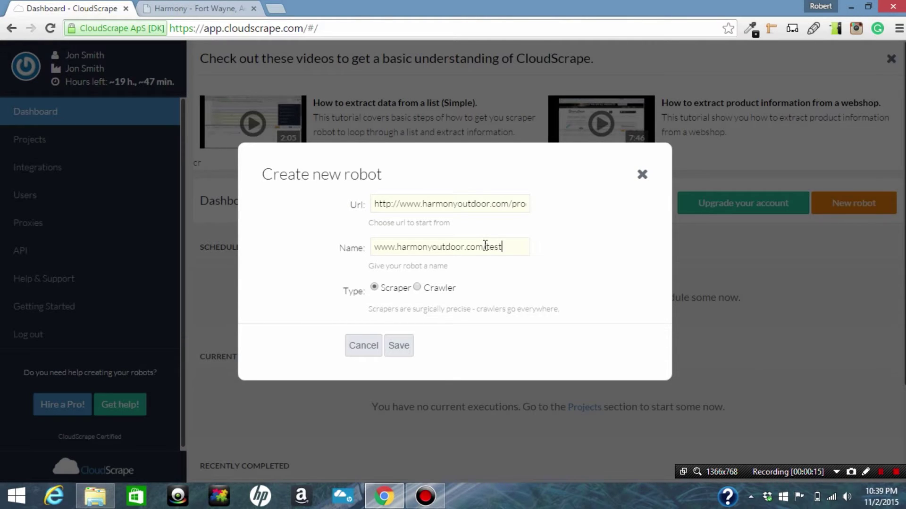
click(394, 347)
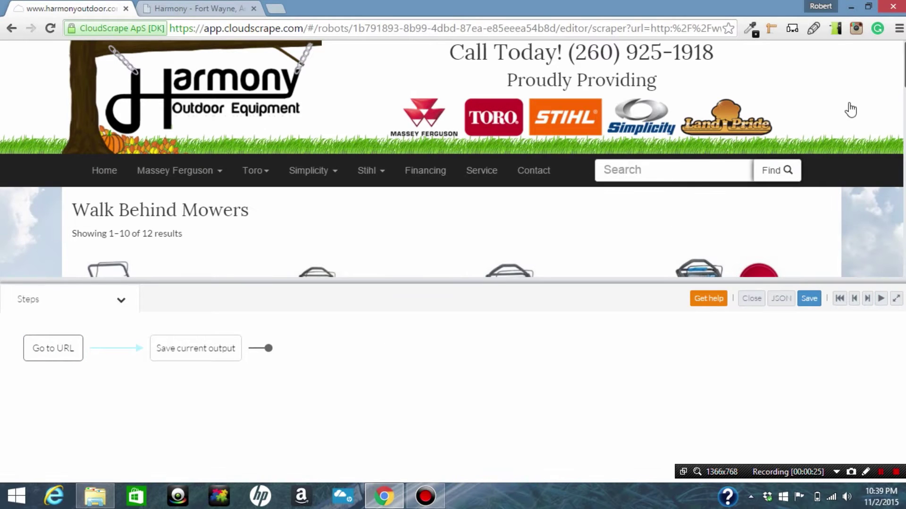
Step: Add a Page iteration step that follows the product list's next-page arrow
scroll(897, 80, down, 4)
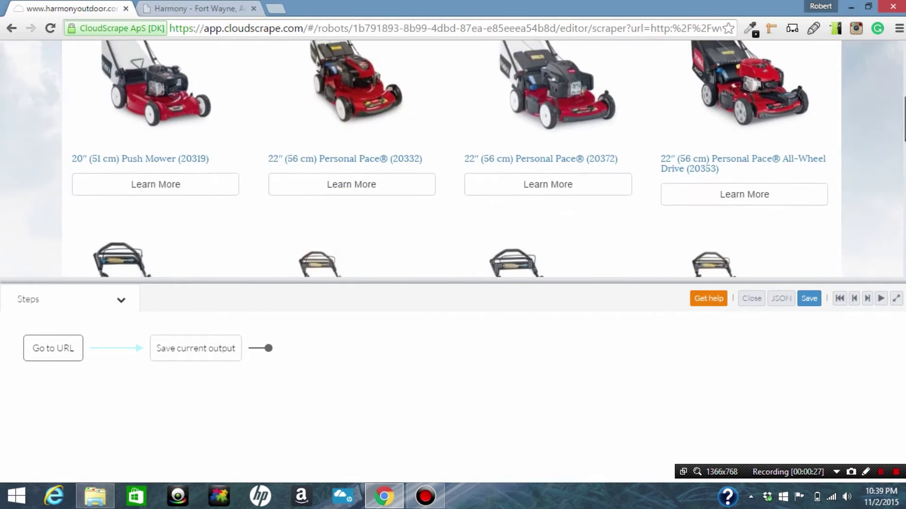
scroll(831, 219, down, 10)
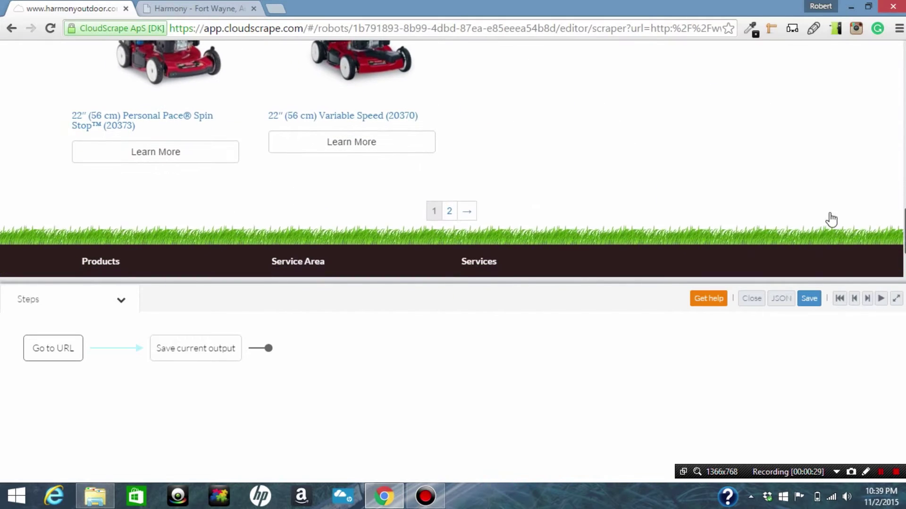
click(468, 211)
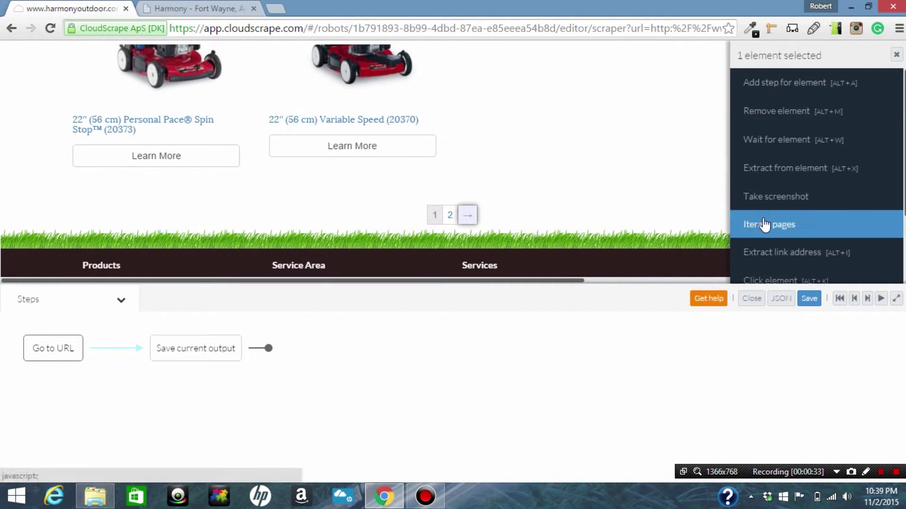
click(764, 224)
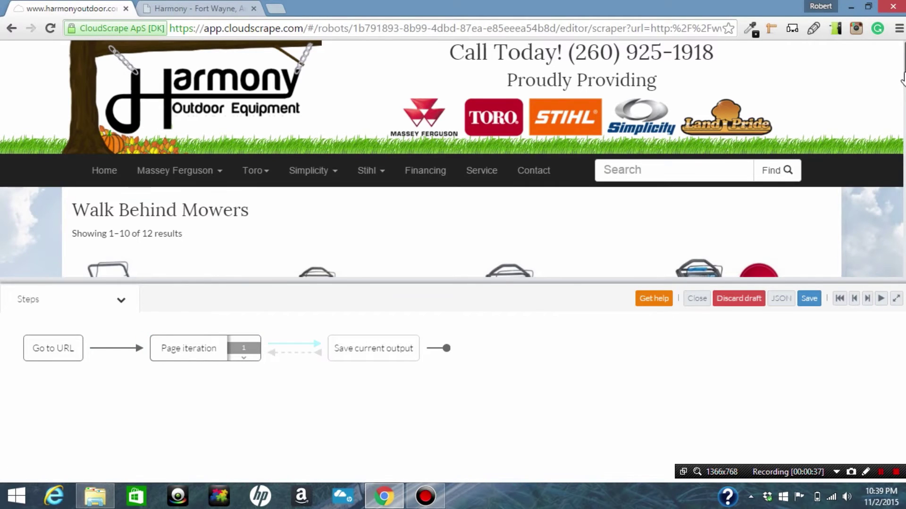
drag(902, 77, 902, 111)
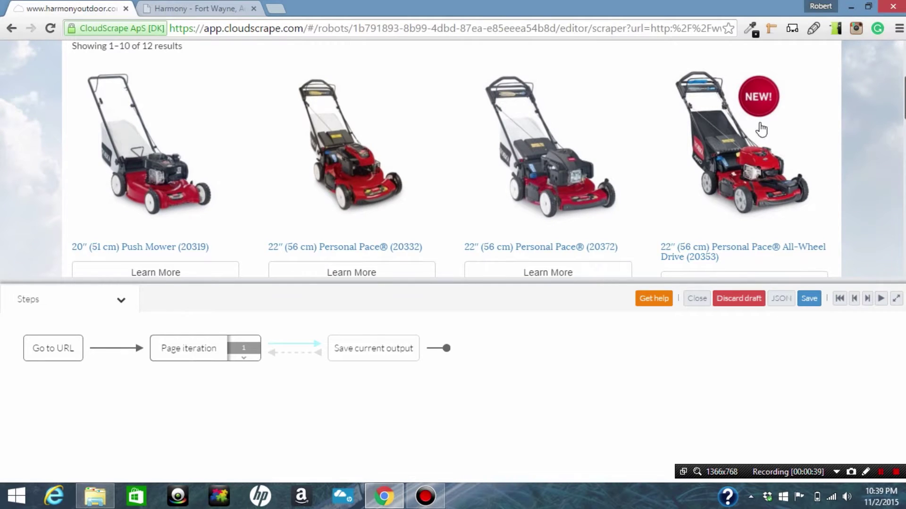
Step: Select all 10 mower images on the page and have the robot click each one
click(200, 171)
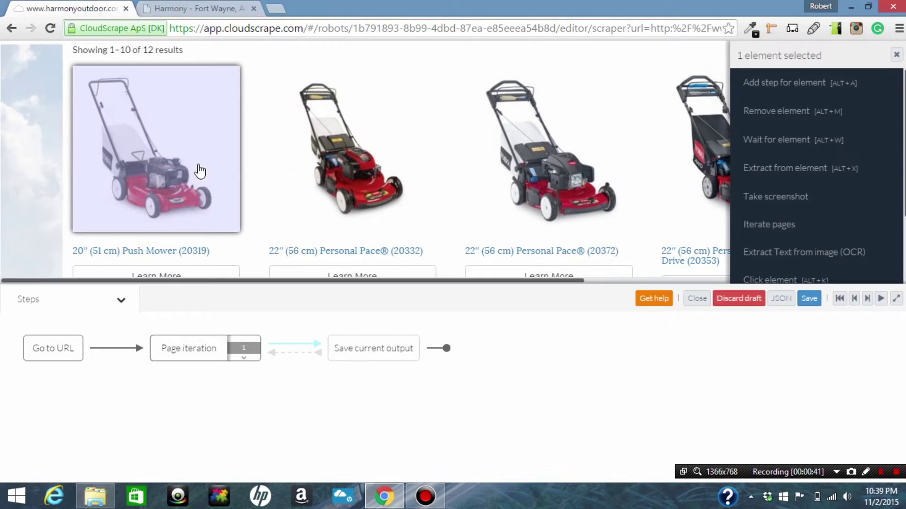
click(338, 153)
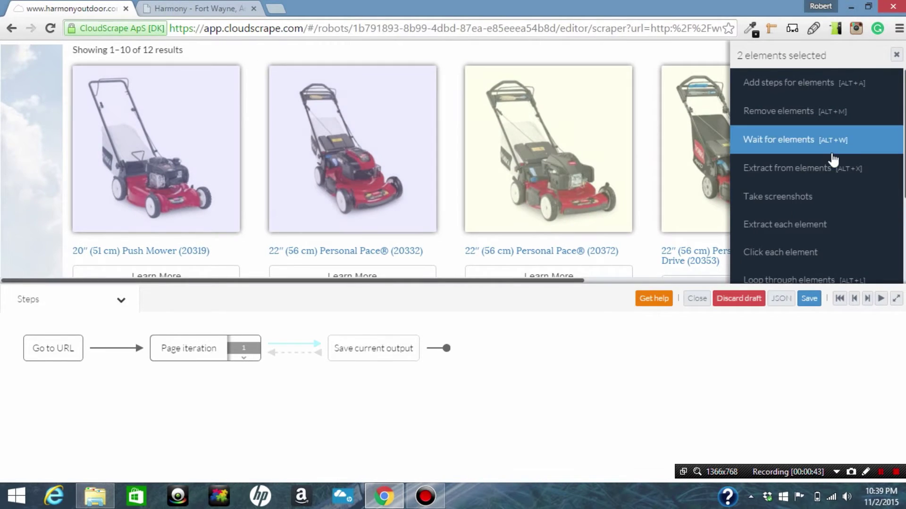
scroll(903, 151, down, 2)
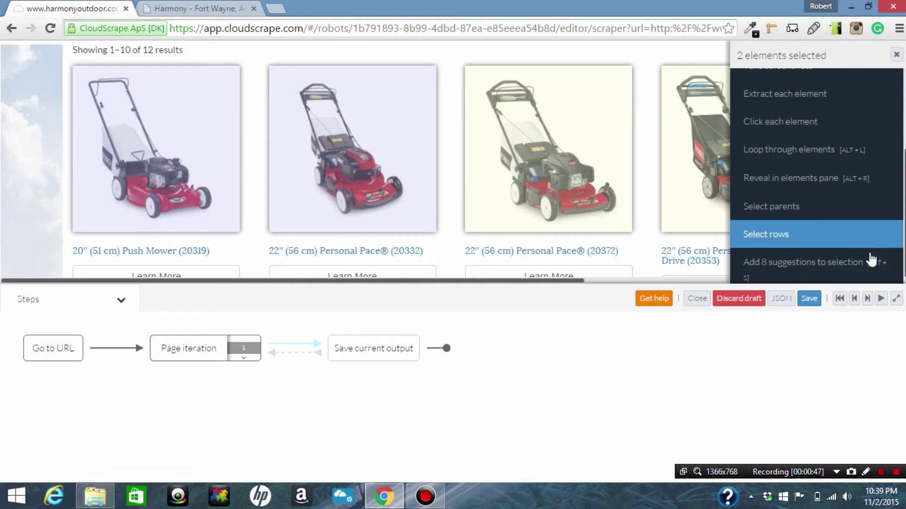
click(868, 263)
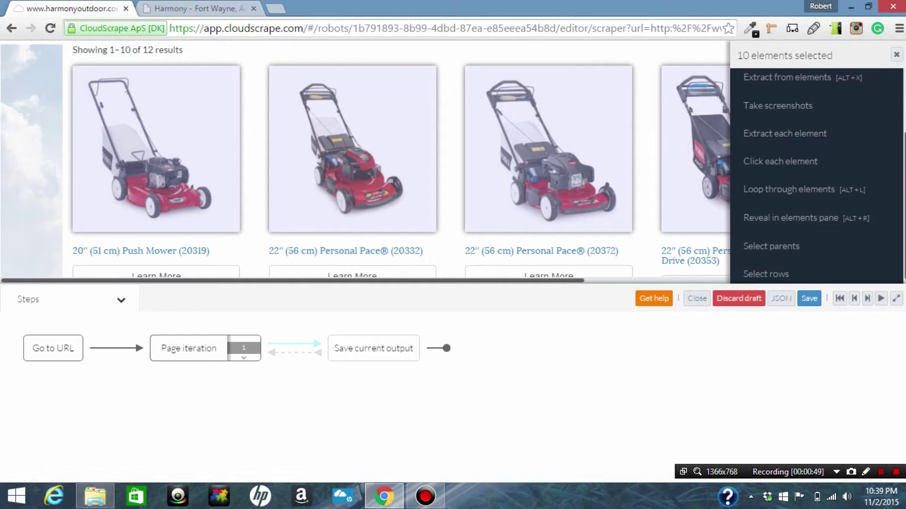
scroll(904, 184, up, 1)
scroll(904, 186, up, 2)
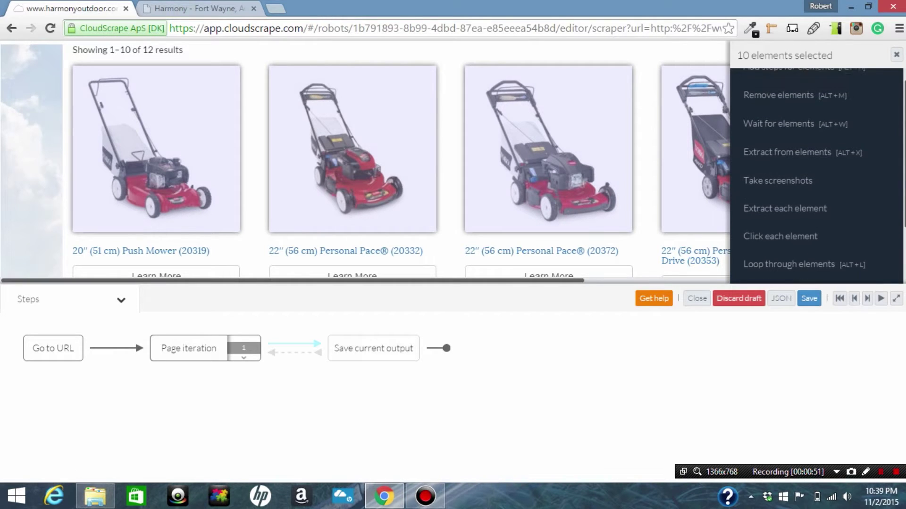
click(810, 243)
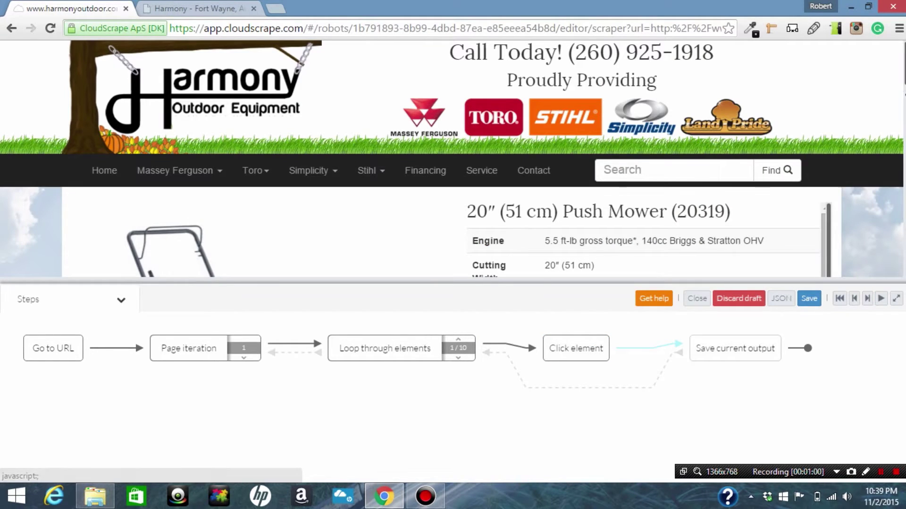
Step: Extract the mower's product picture as an Image field named 'thumbnail'
scroll(473, 161, down, 5)
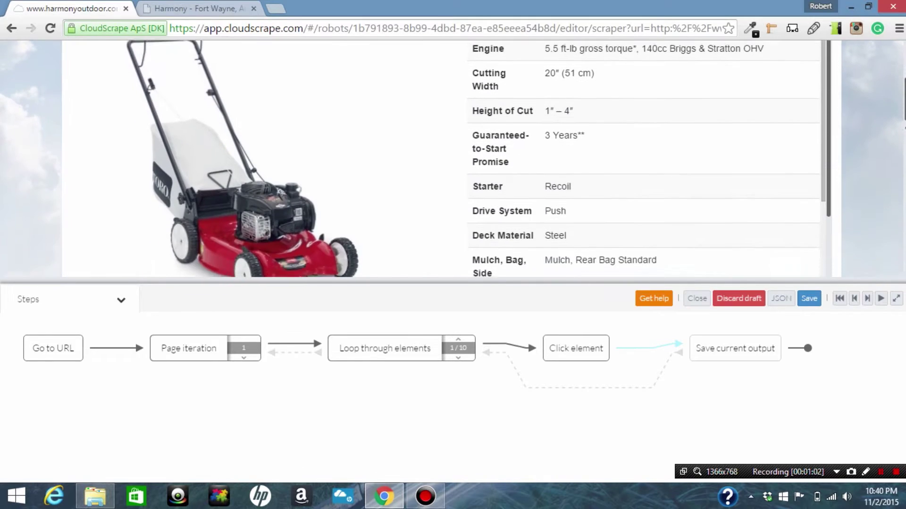
click(298, 185)
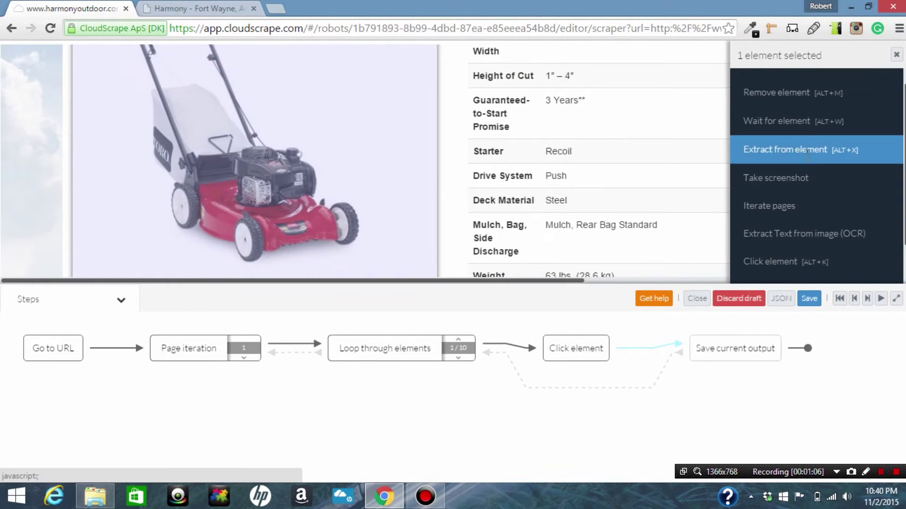
click(778, 153)
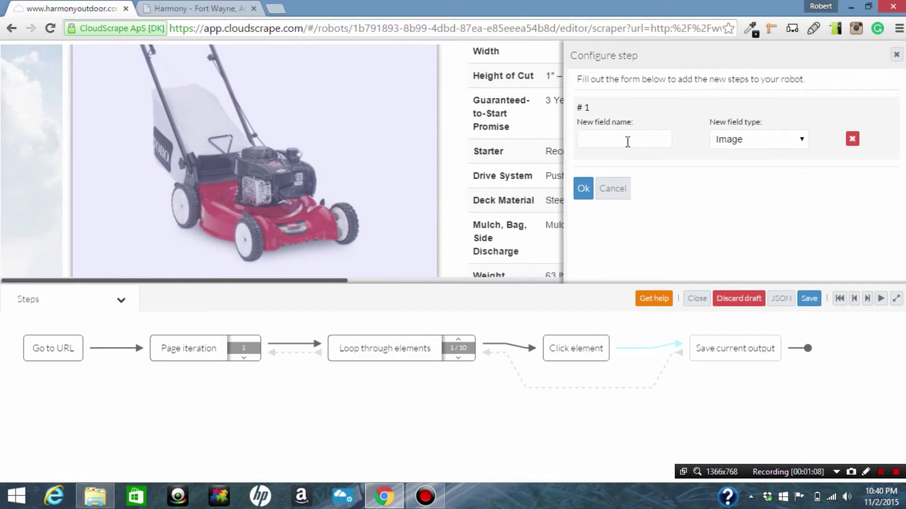
text(thumbnai)
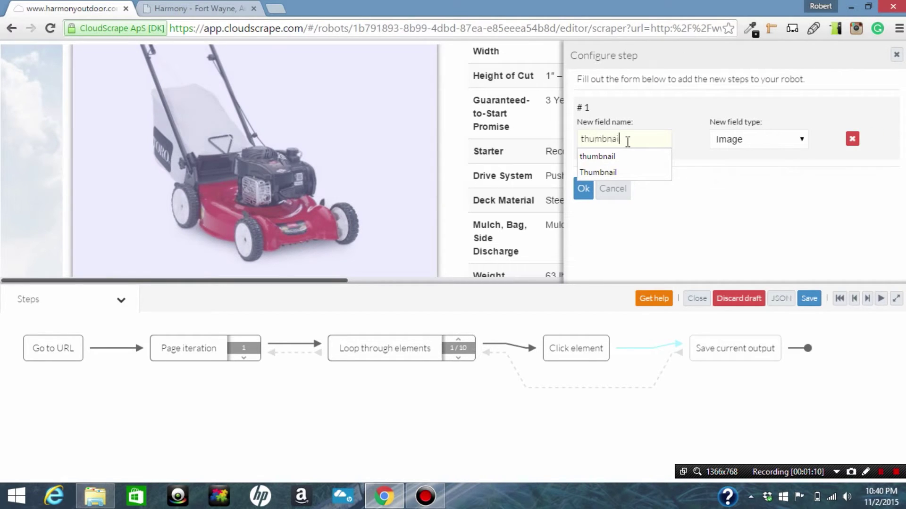
text(l)
key(Return)
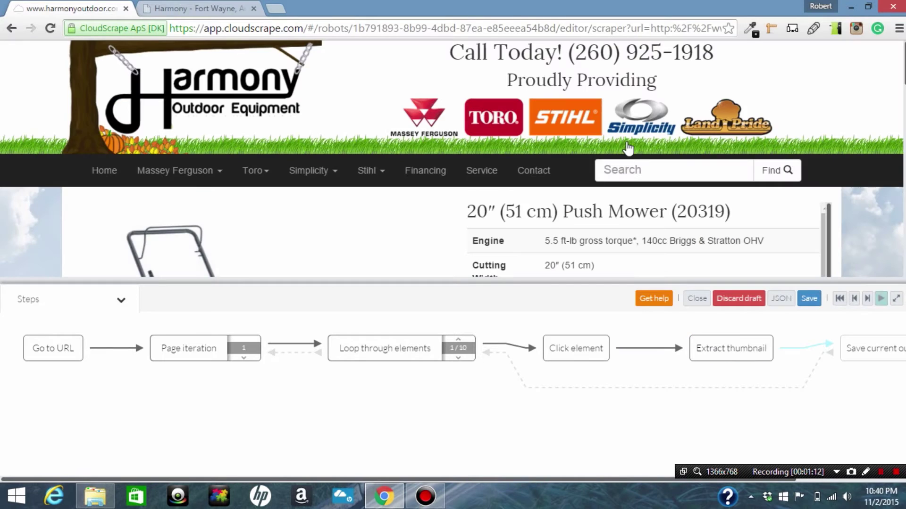
Step: Select the product name, Engine value, Height of Cut value and description paragraph for extraction
scroll(453, 158, down, 3)
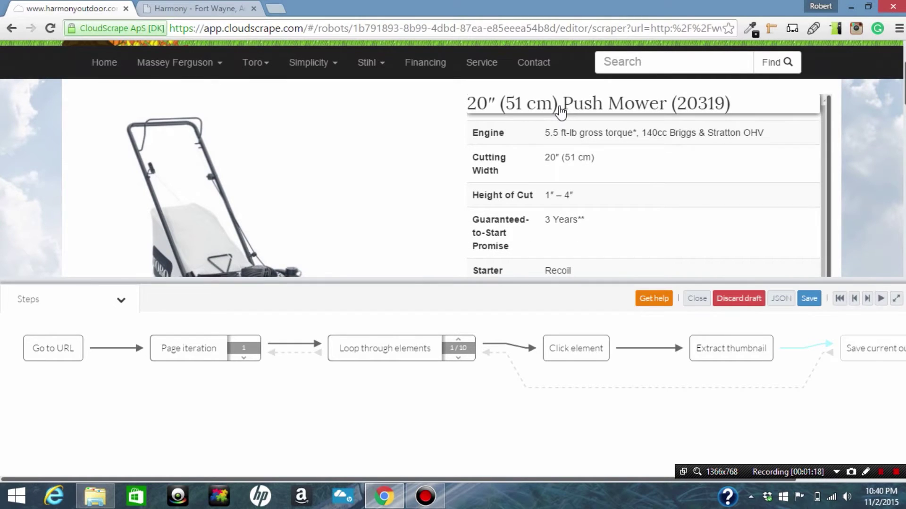
click(559, 108)
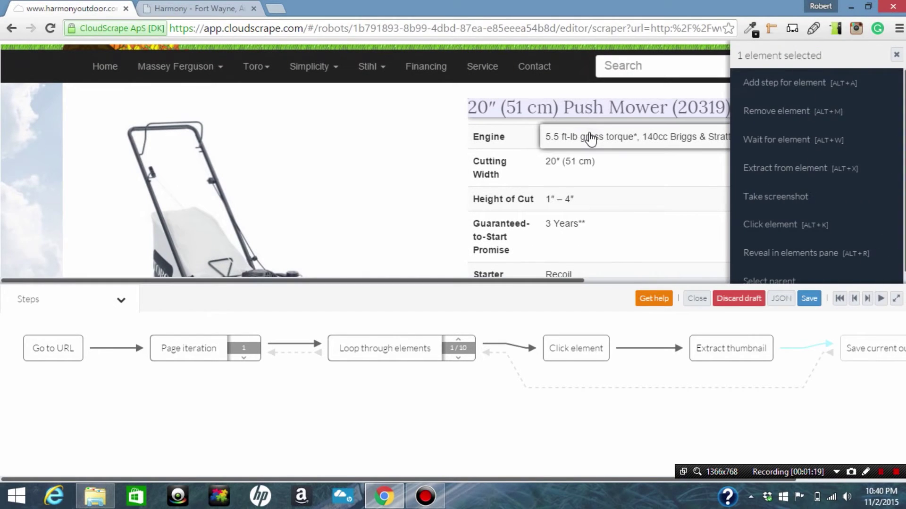
click(590, 139)
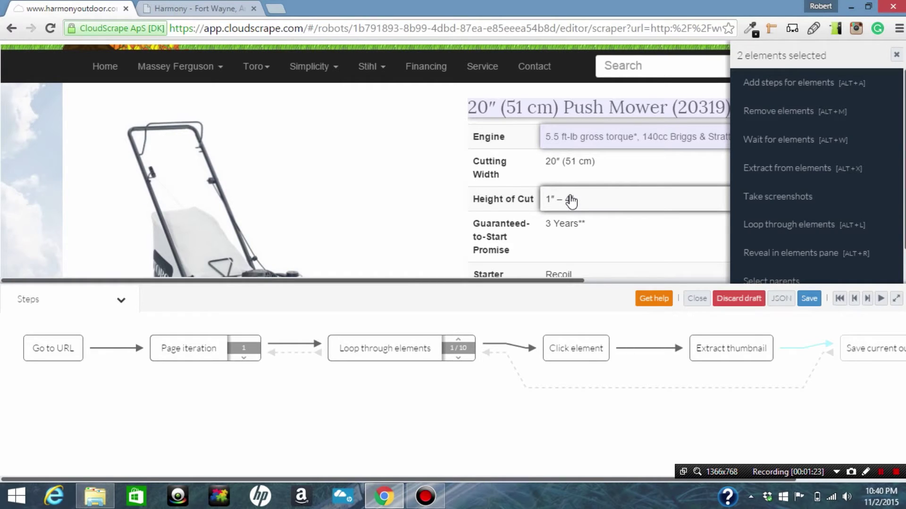
click(571, 201)
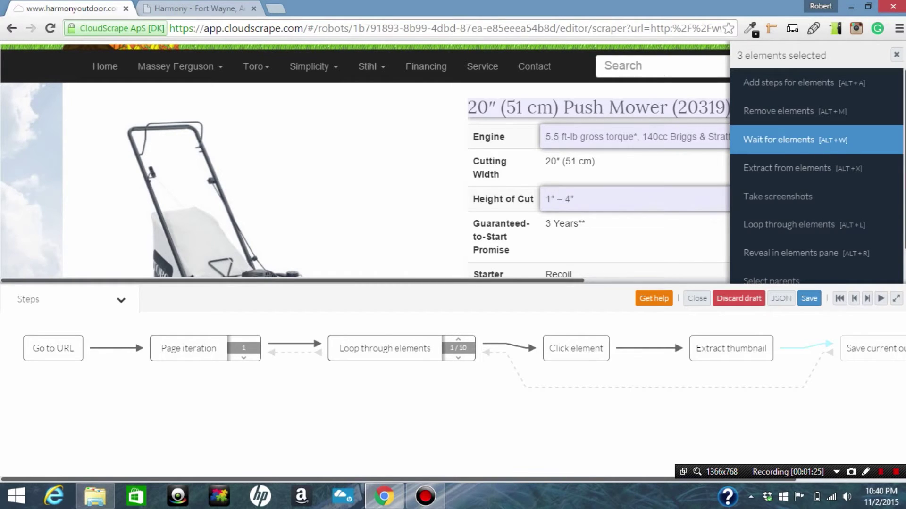
scroll(548, 255, down, 5)
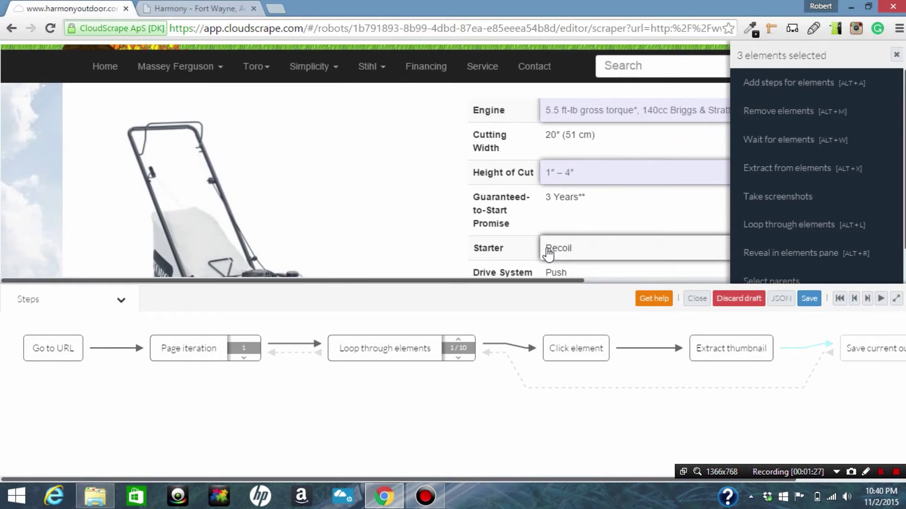
scroll(548, 254, down, 3)
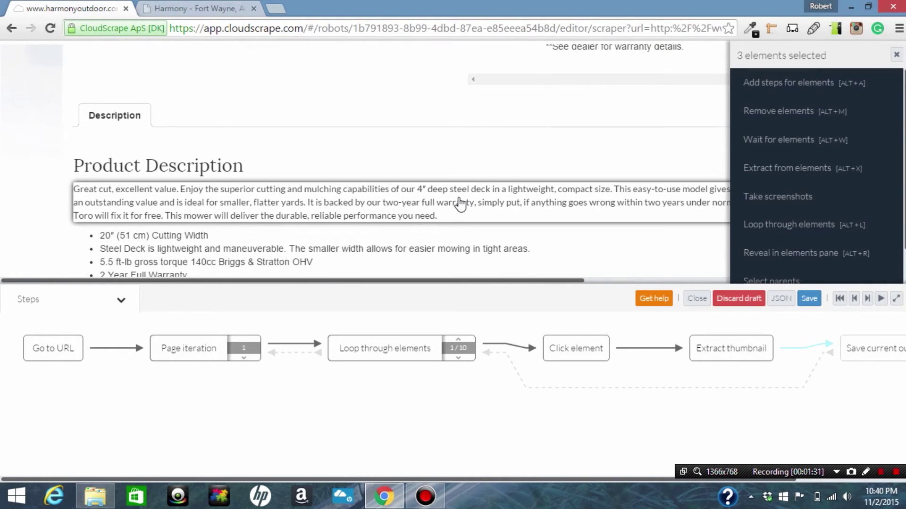
click(460, 204)
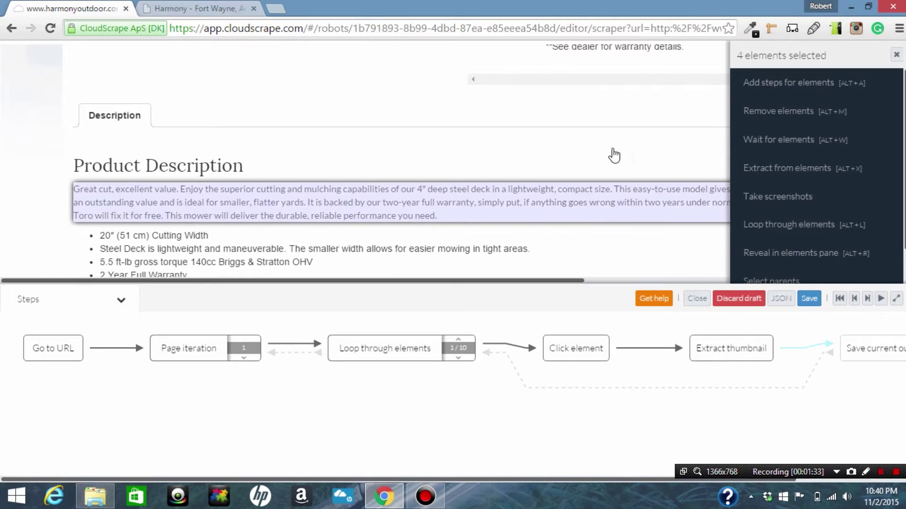
click(800, 175)
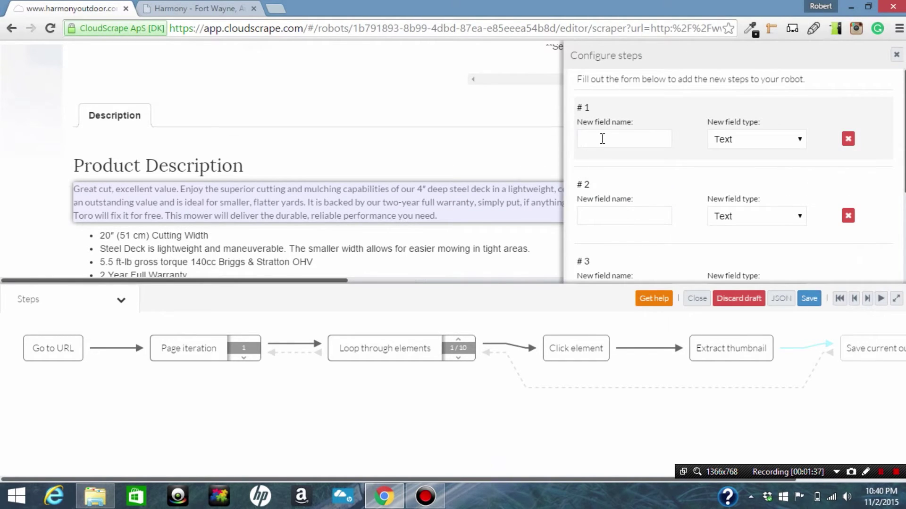
Step: Name the four extracted fields Product Name, Engine, height of cut and description
text(P)
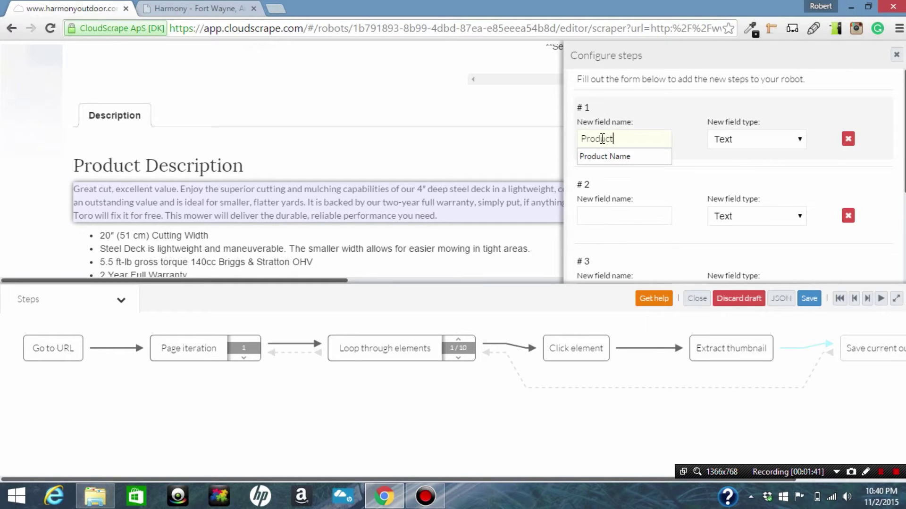
text(roduct)
key(Down)
key(Return)
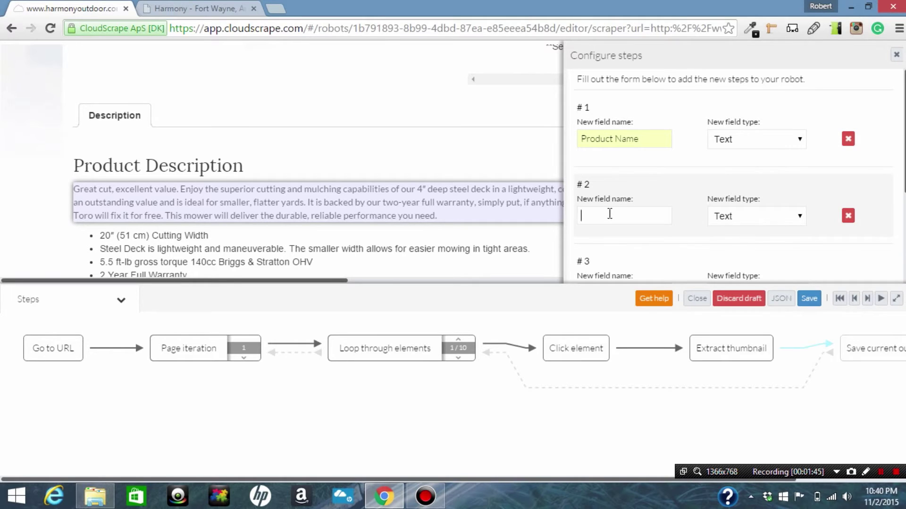
text(Engine)
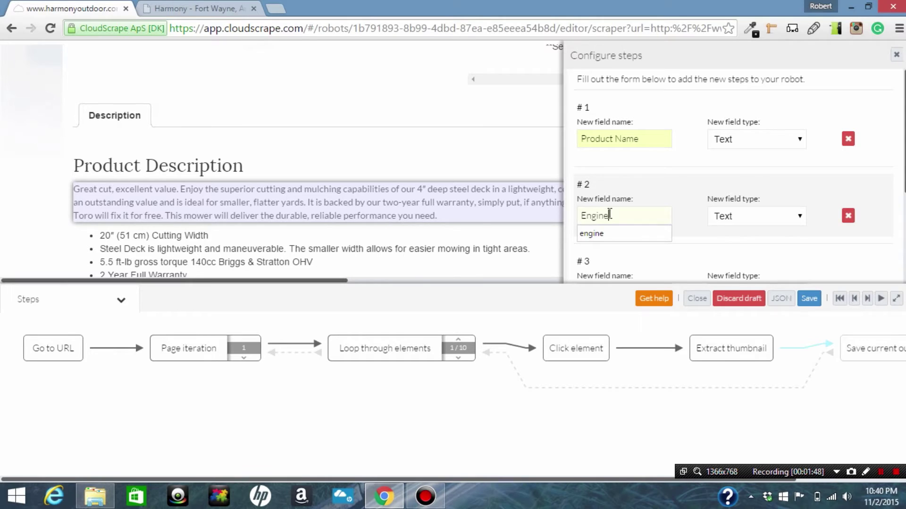
key(Return)
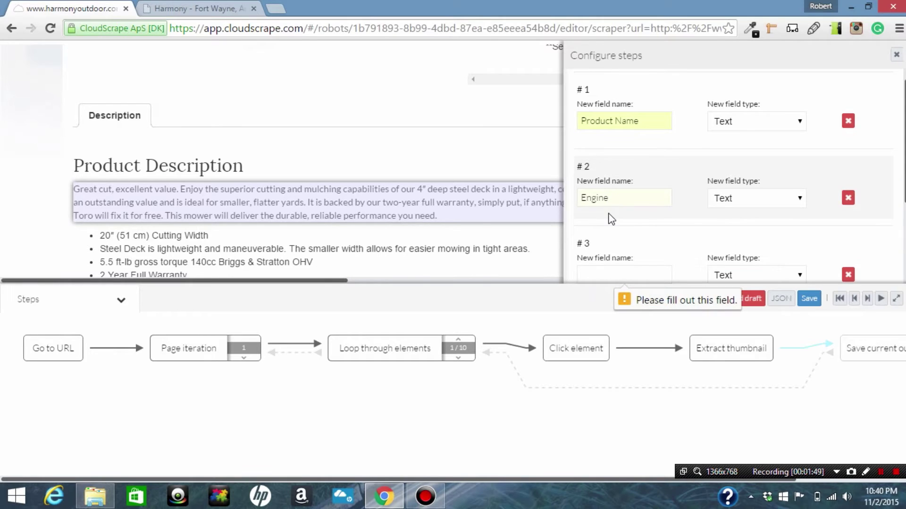
text(He)
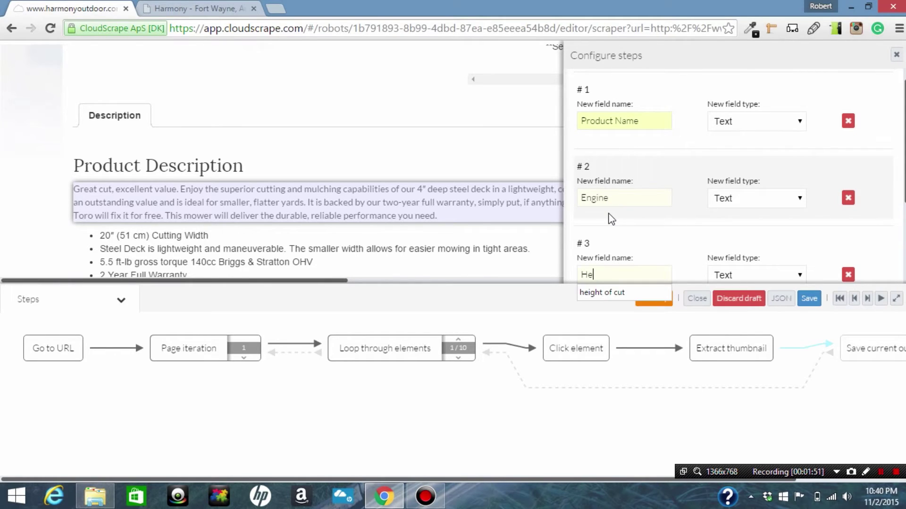
text(igh)
key(Down)
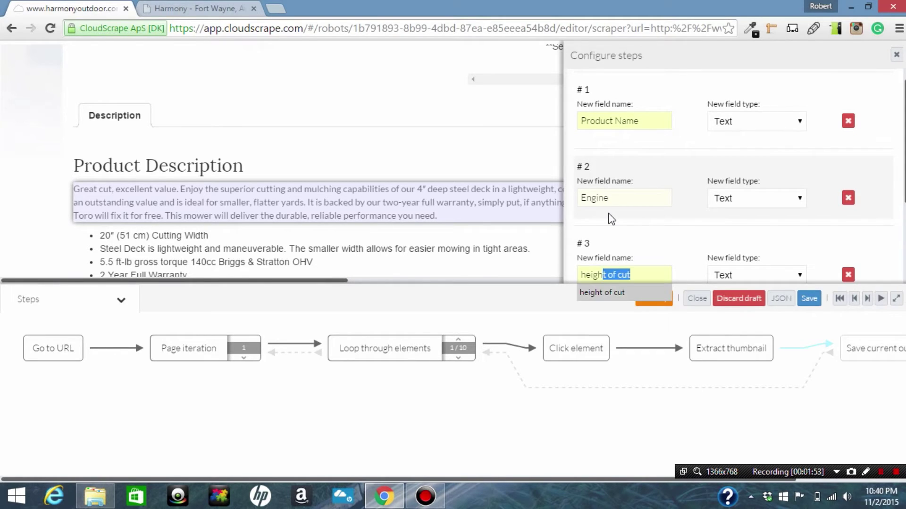
key(Return)
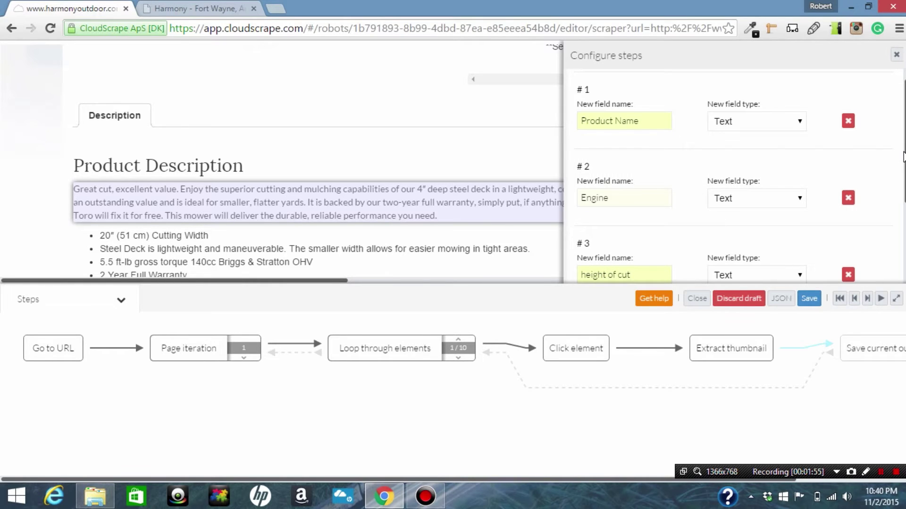
scroll(755, 236, down, 3)
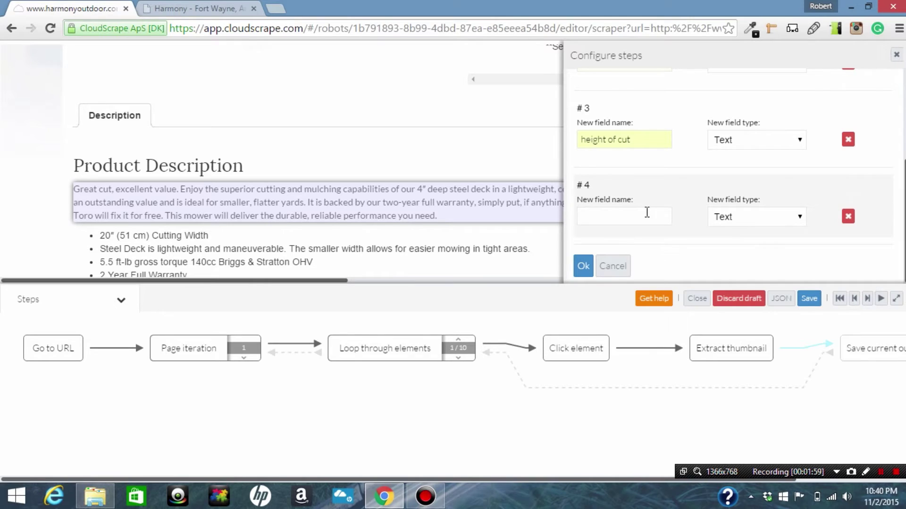
click(646, 213)
text(description)
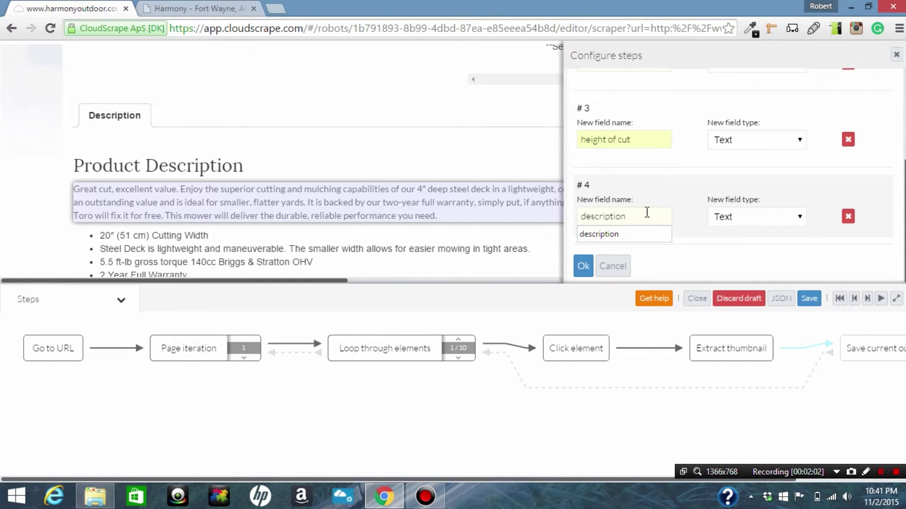
key(Return)
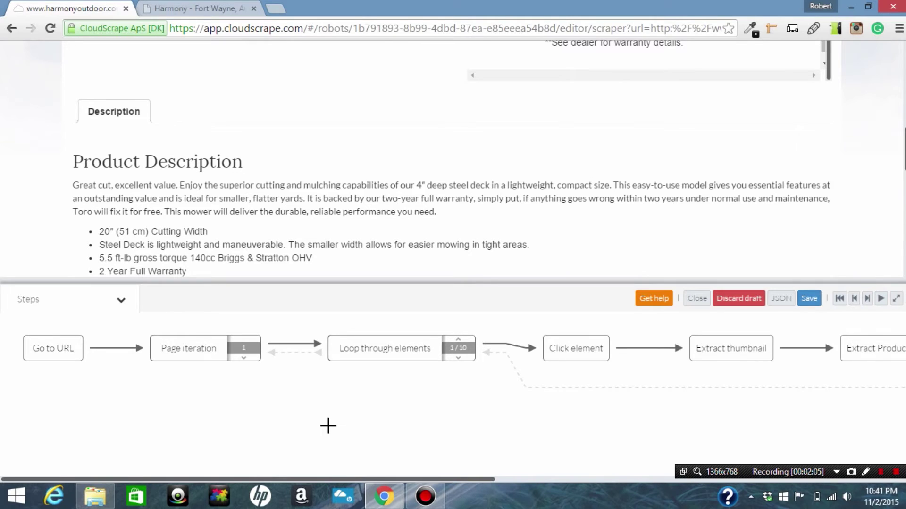
Step: Set the Page iteration element path to a.next:last with max pages 2, and save the robot
click(206, 358)
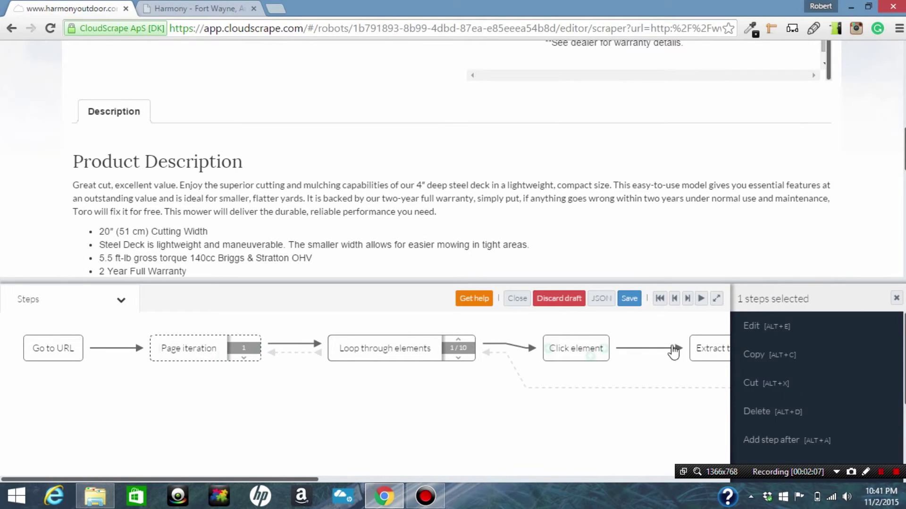
click(755, 326)
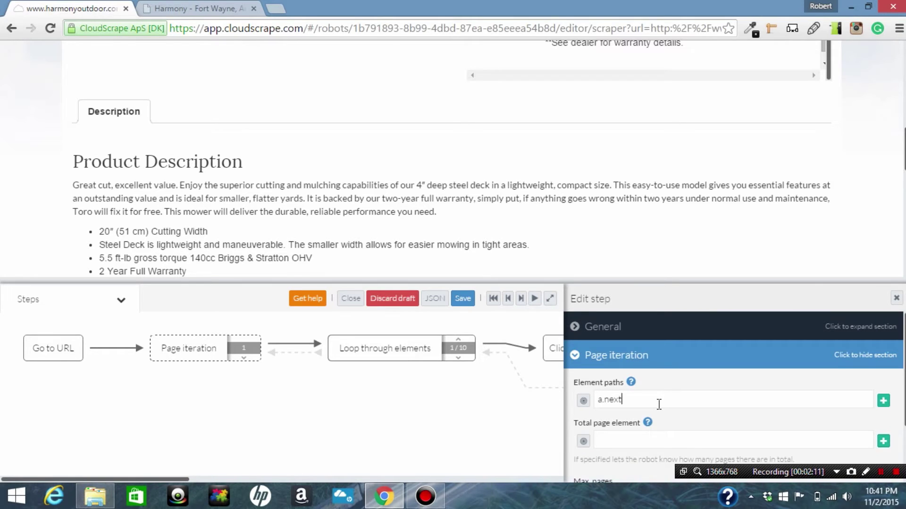
text(:last)
scroll(778, 417, down, 2)
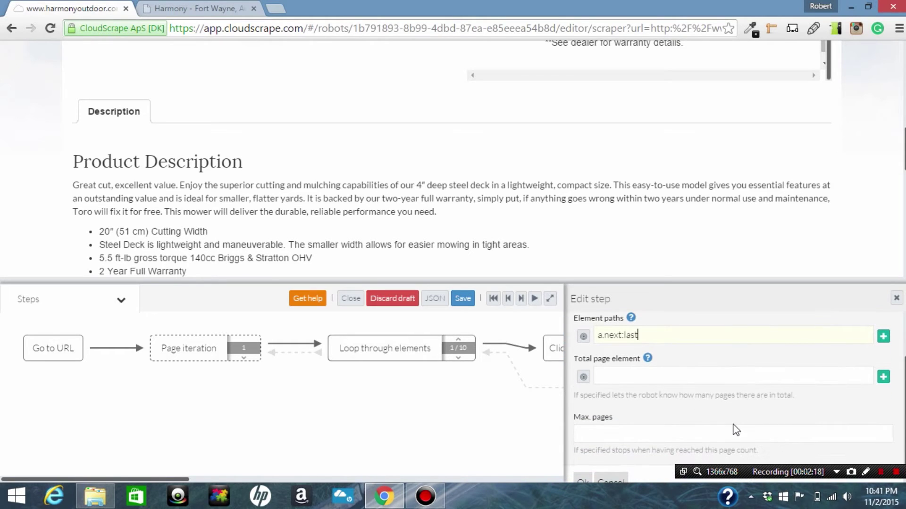
click(728, 430)
text(2)
scroll(806, 460, down, 1)
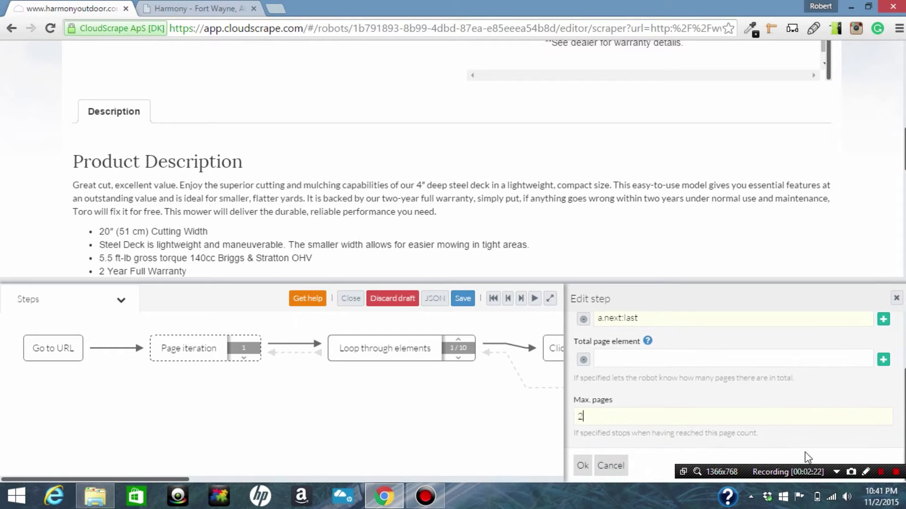
click(582, 469)
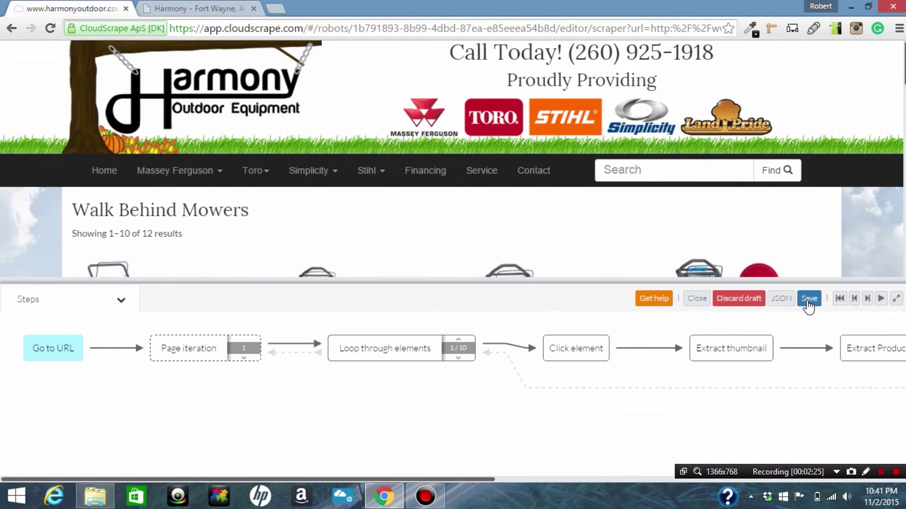
click(809, 299)
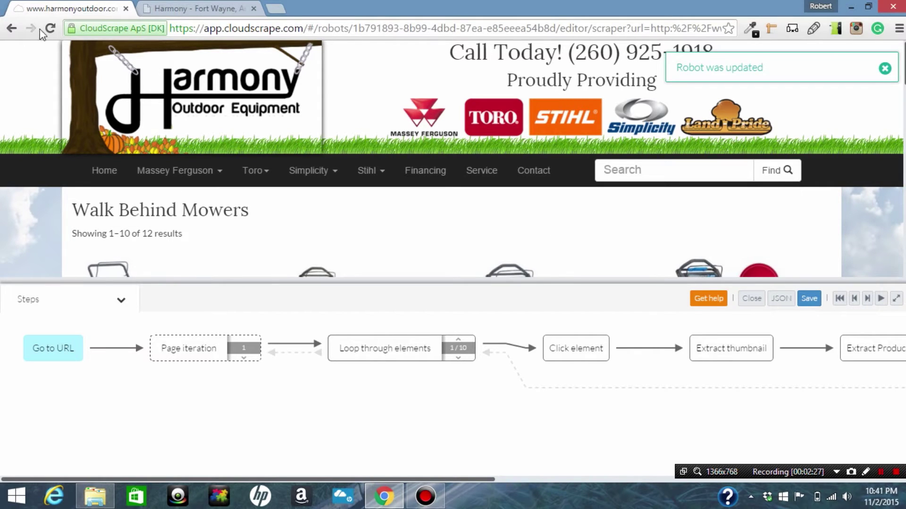
click(12, 28)
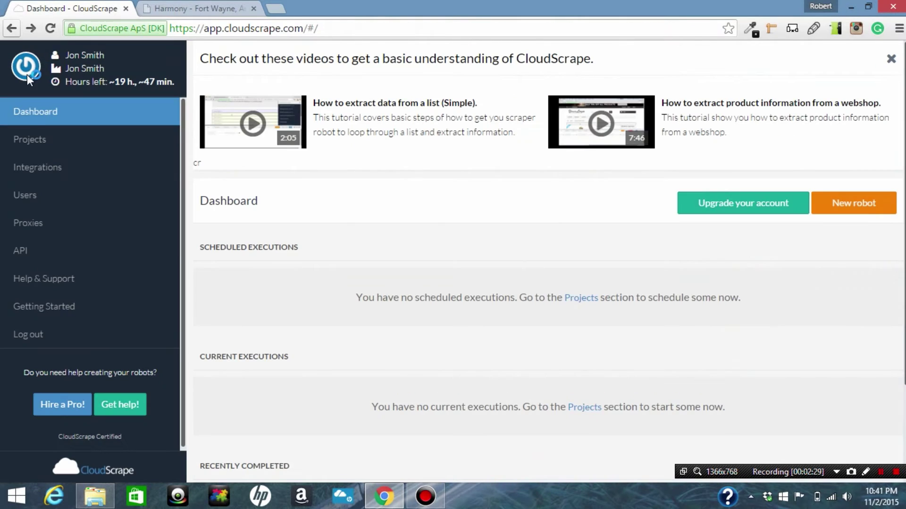
click(34, 140)
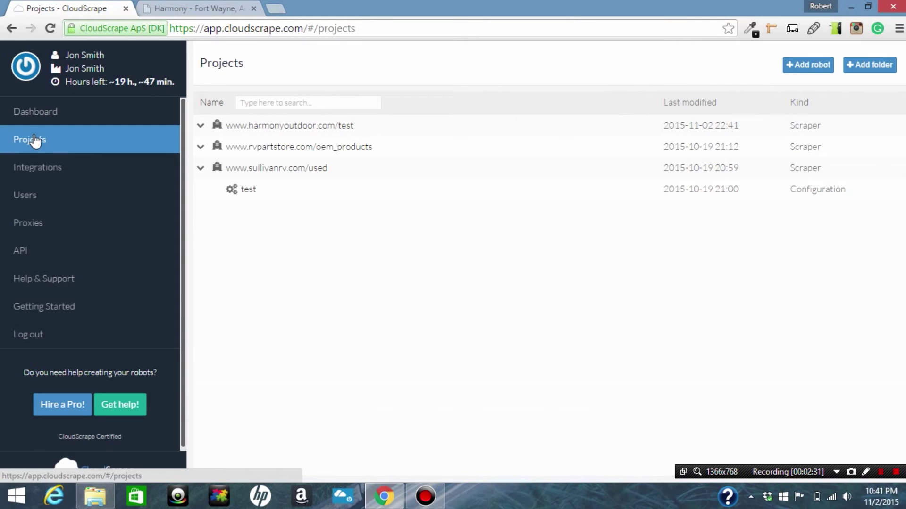
click(278, 132)
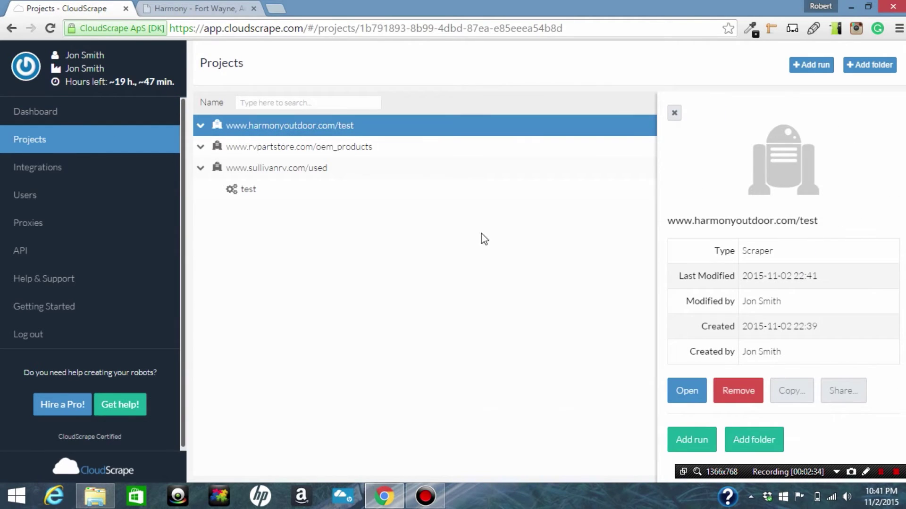
click(700, 438)
text(test)
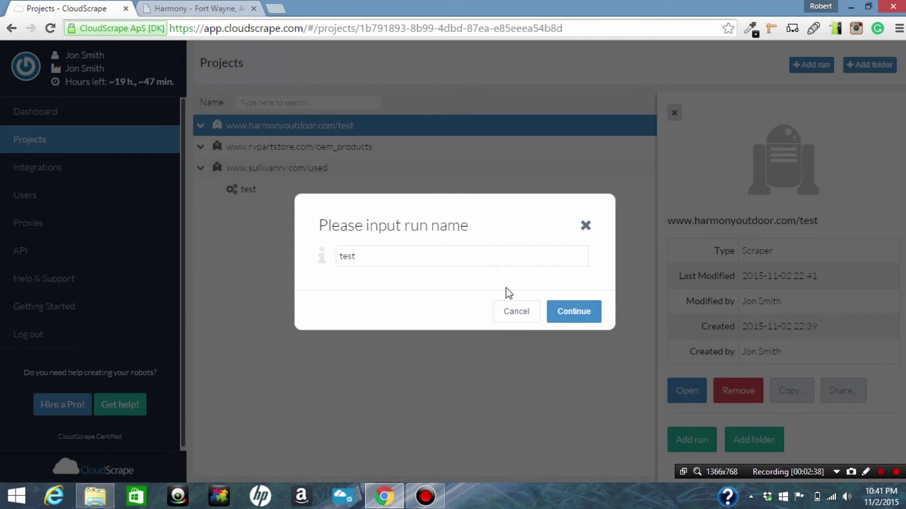
key(Return)
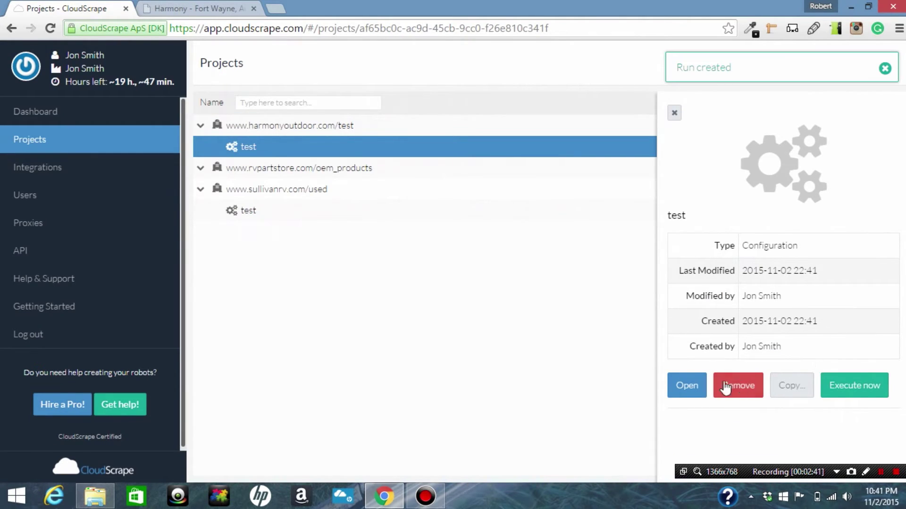
click(693, 386)
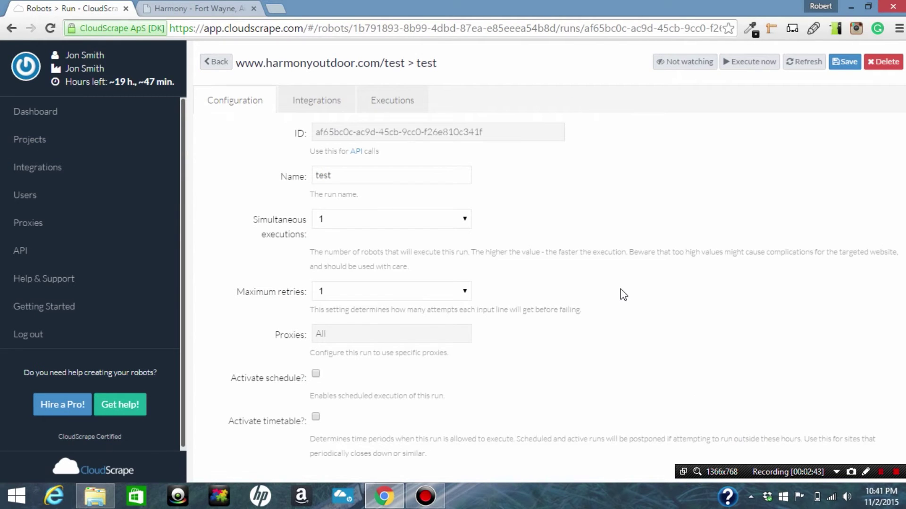
Step: Execute the test run now and view the execution's Results table
click(399, 107)
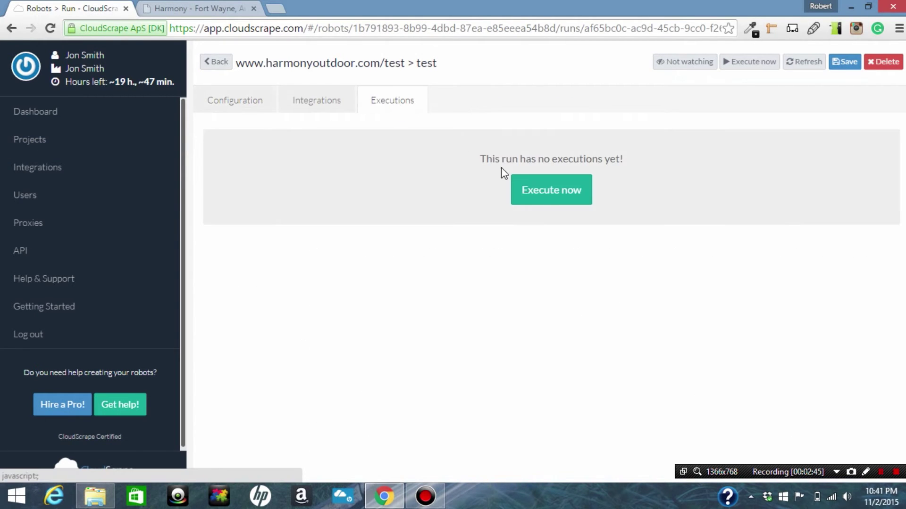
click(545, 194)
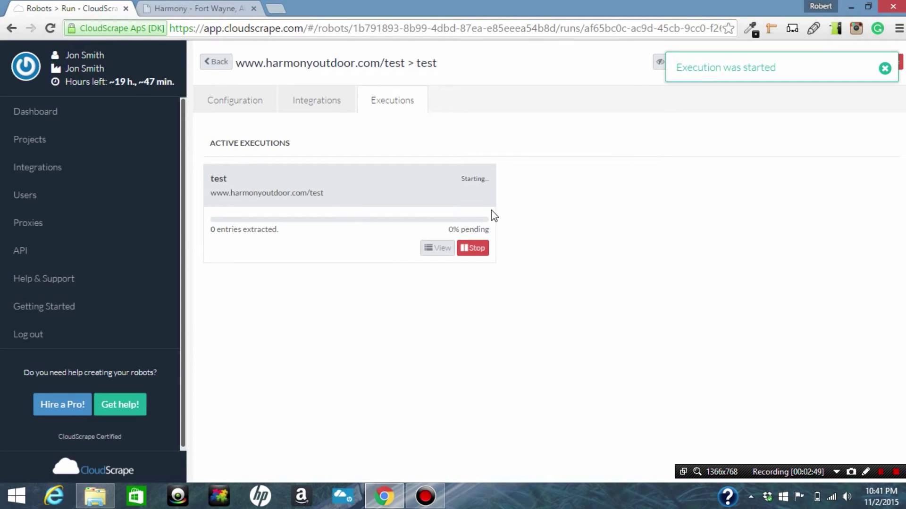
click(437, 249)
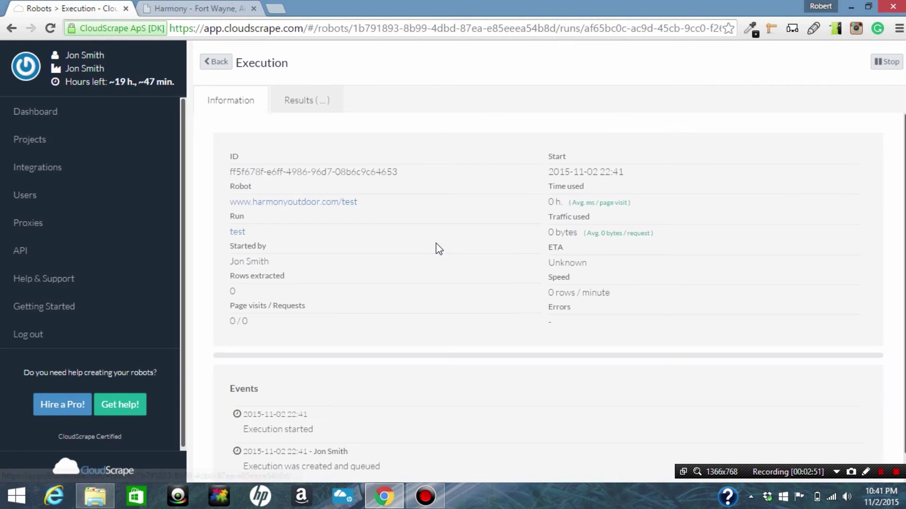
click(320, 102)
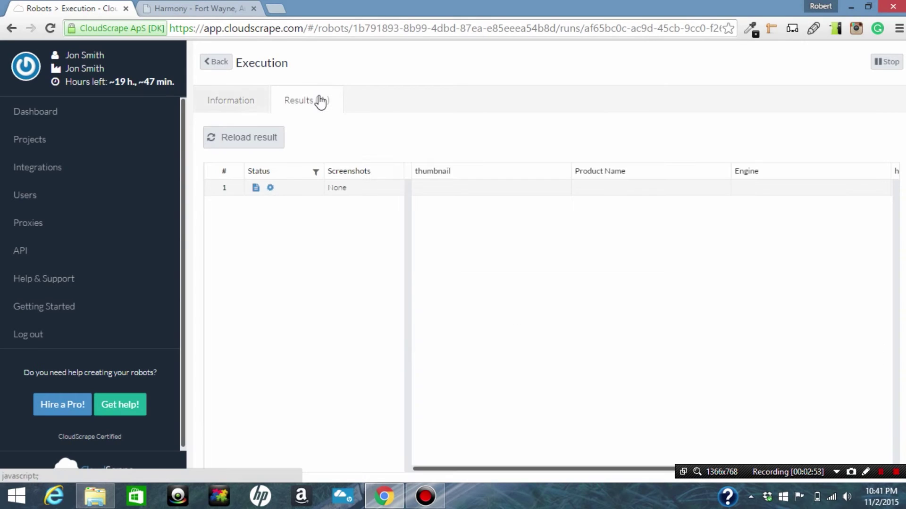
Step: Reload the results until all 12 mower rows appear, then return to the run page
click(280, 138)
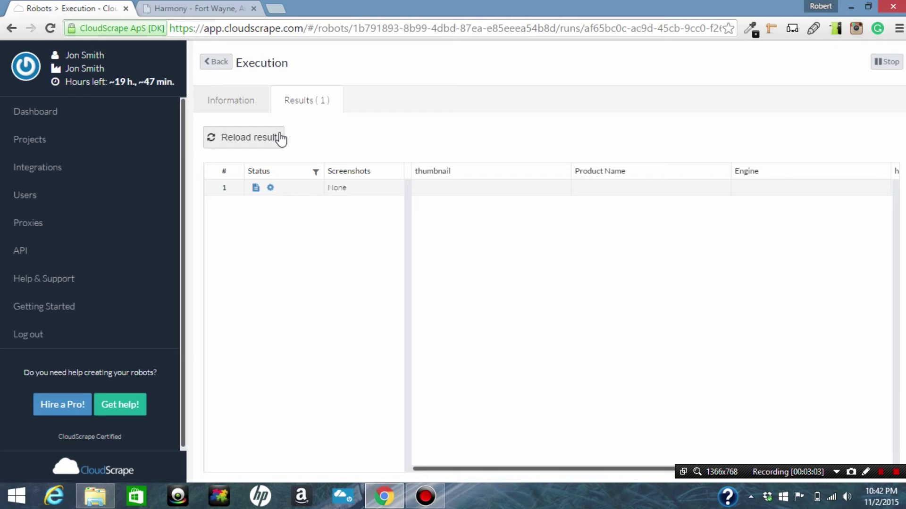
click(280, 138)
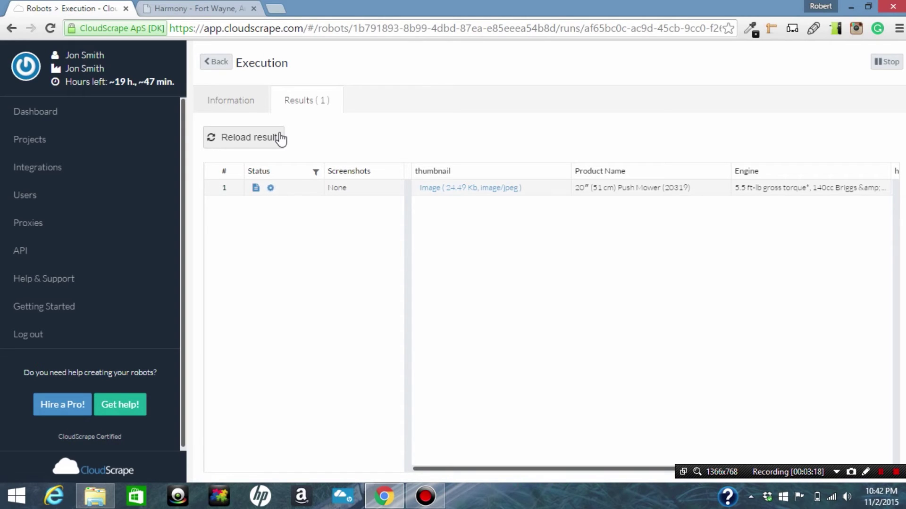
click(280, 138)
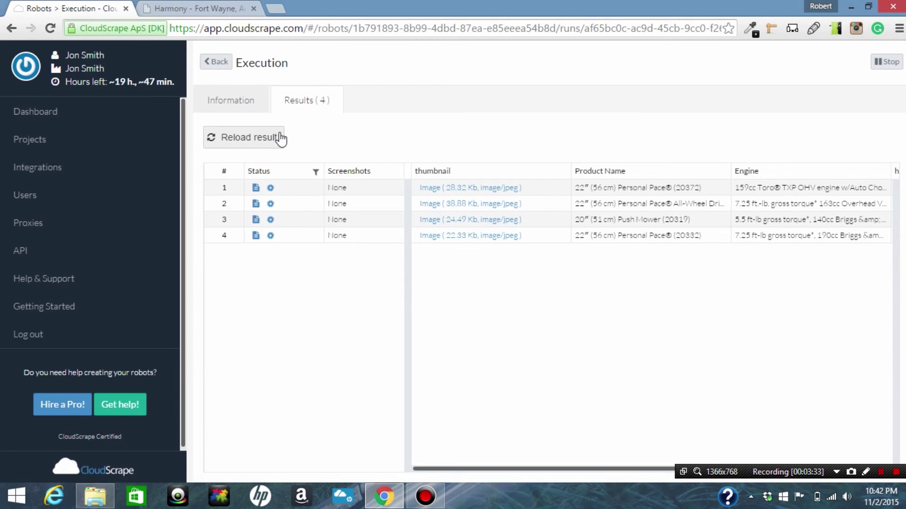
click(281, 138)
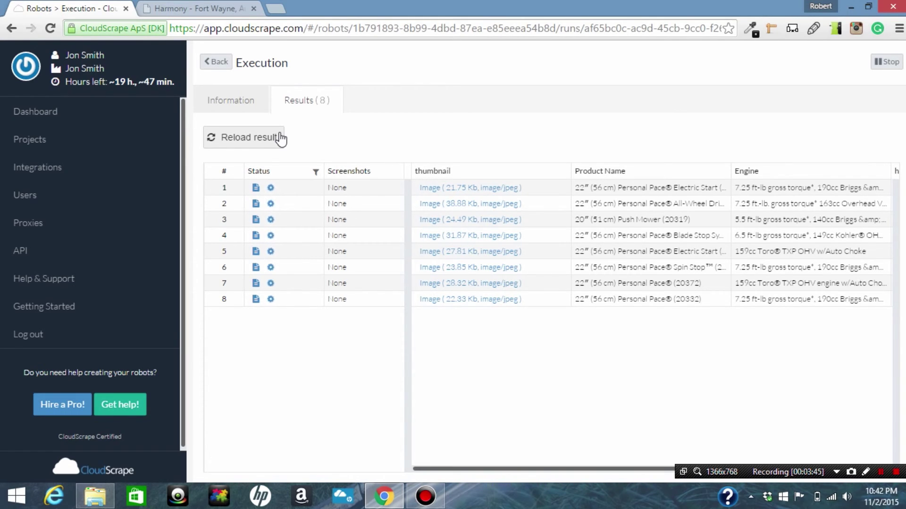
click(272, 144)
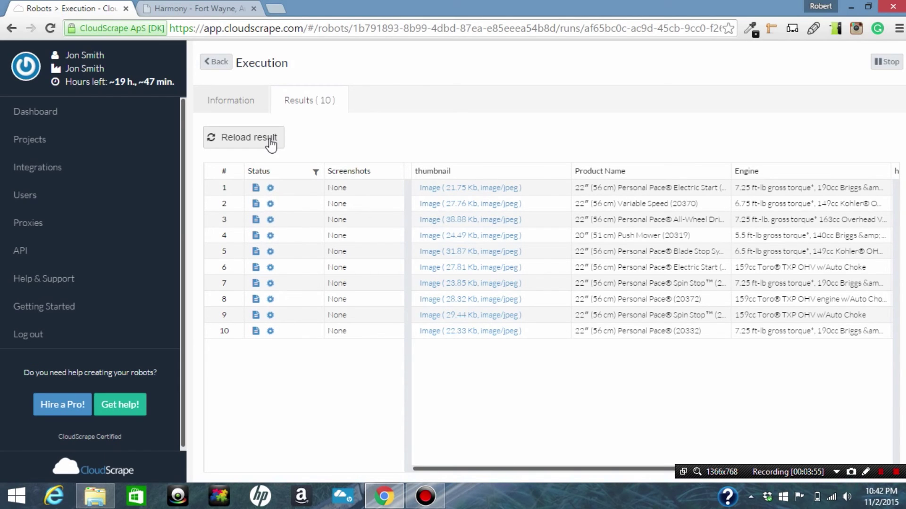
click(271, 144)
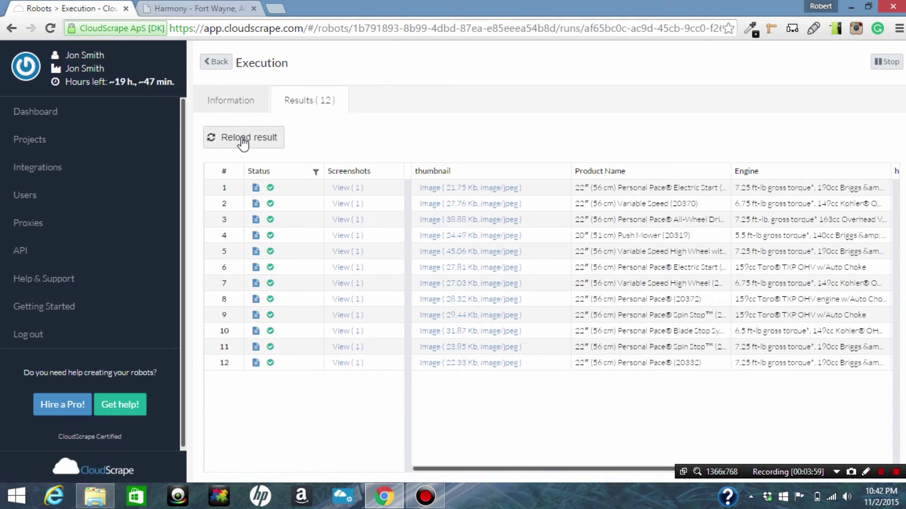
click(217, 62)
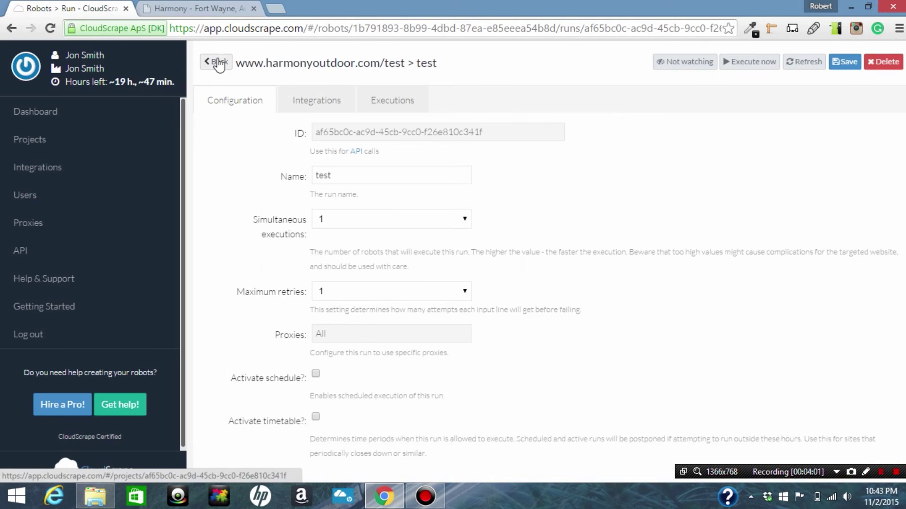
Step: Download the run's results as XML (.xml) and open the downloaded file
click(373, 101)
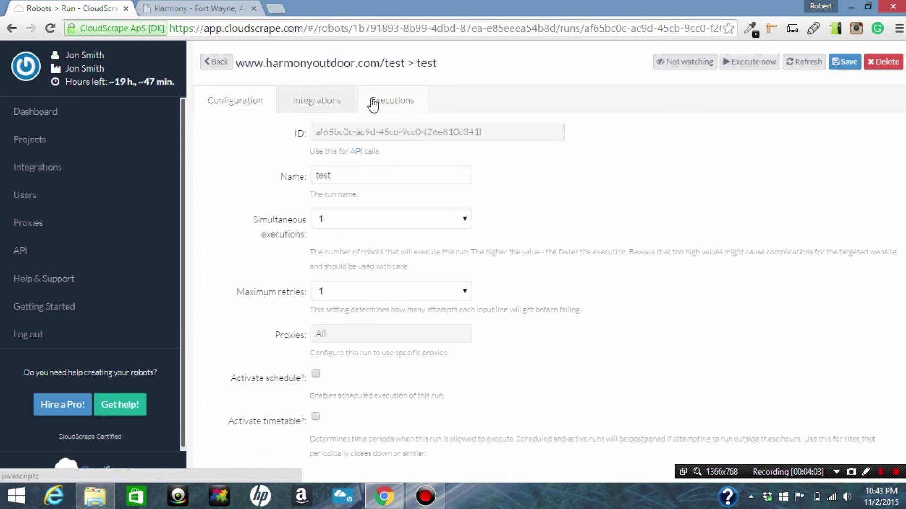
click(452, 243)
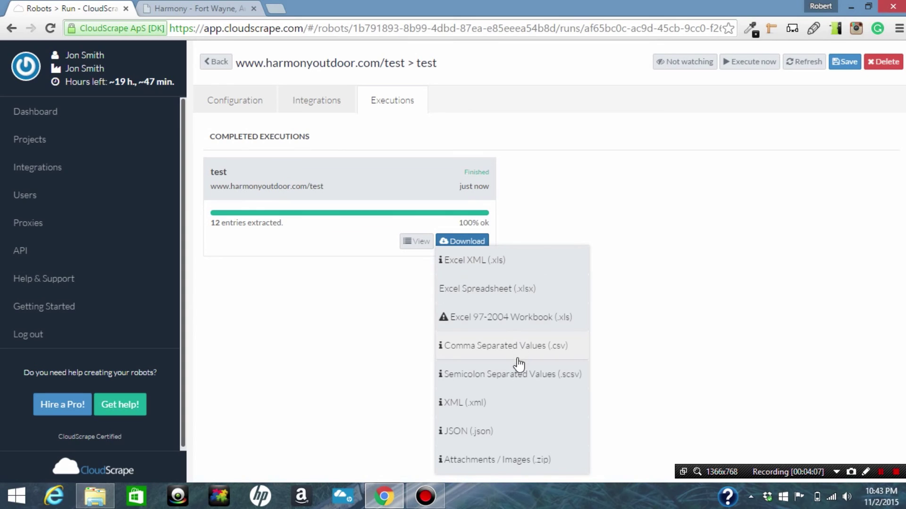
click(502, 403)
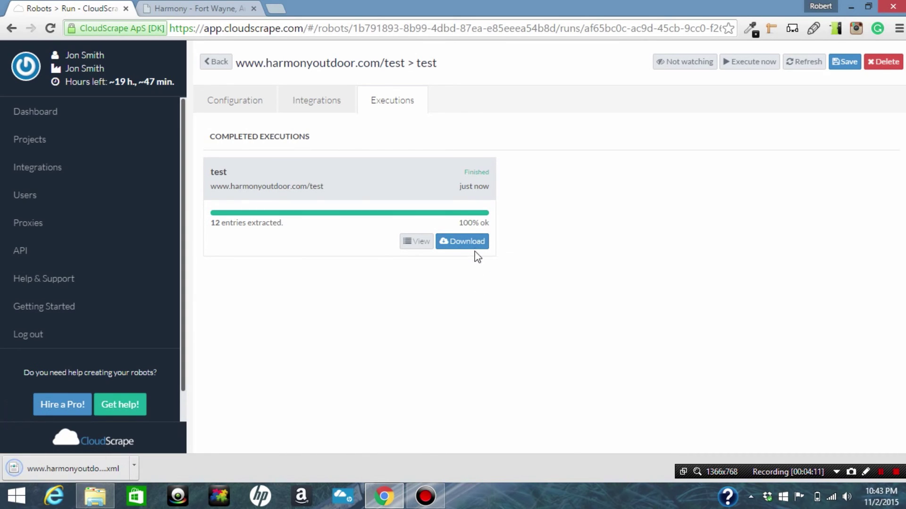
click(94, 472)
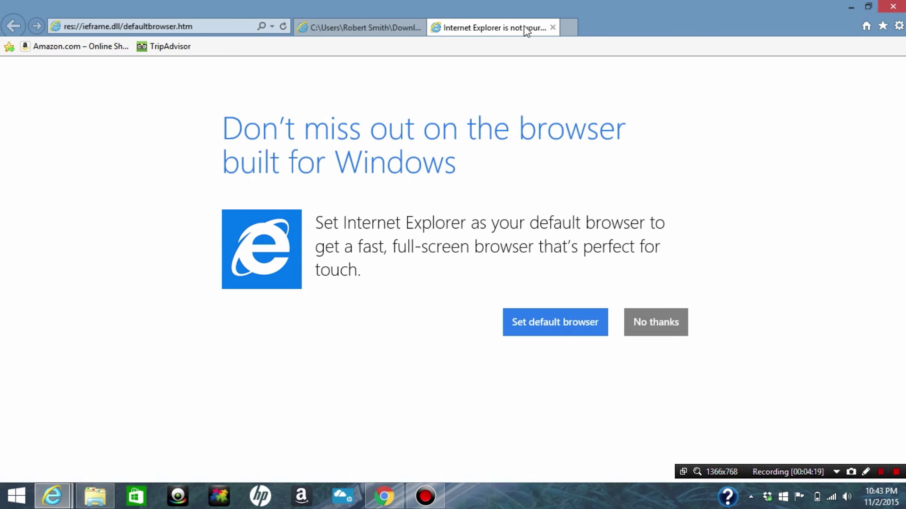
Step: Dismiss the default-browser prompt, scroll through the exported XML mower listing, then close it
click(551, 27)
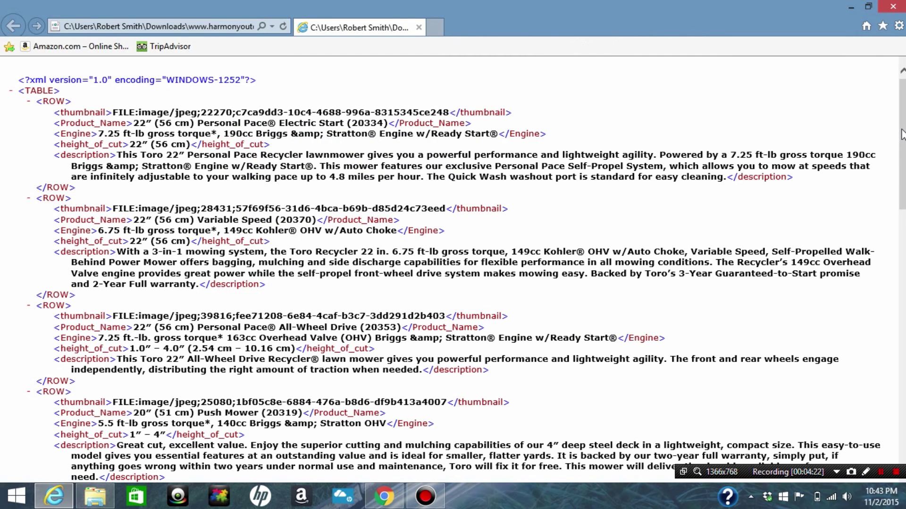
drag(902, 134, 902, 253)
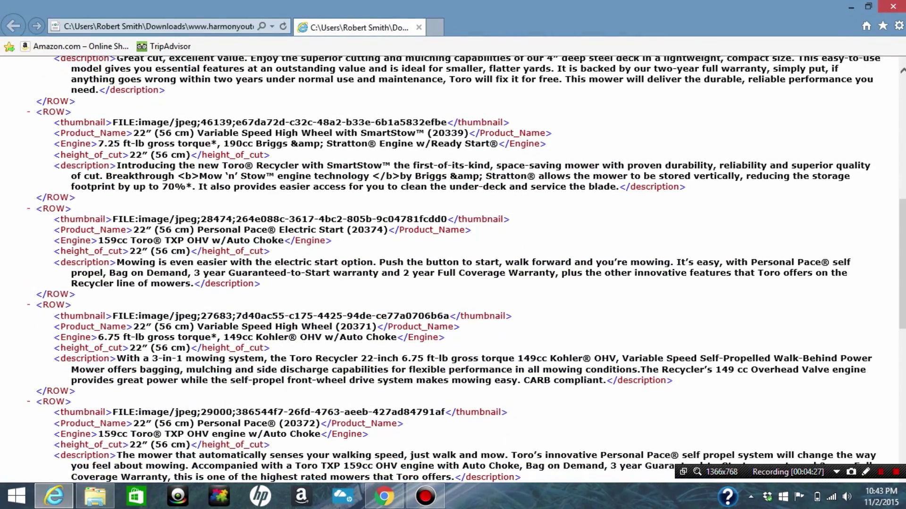
click(419, 28)
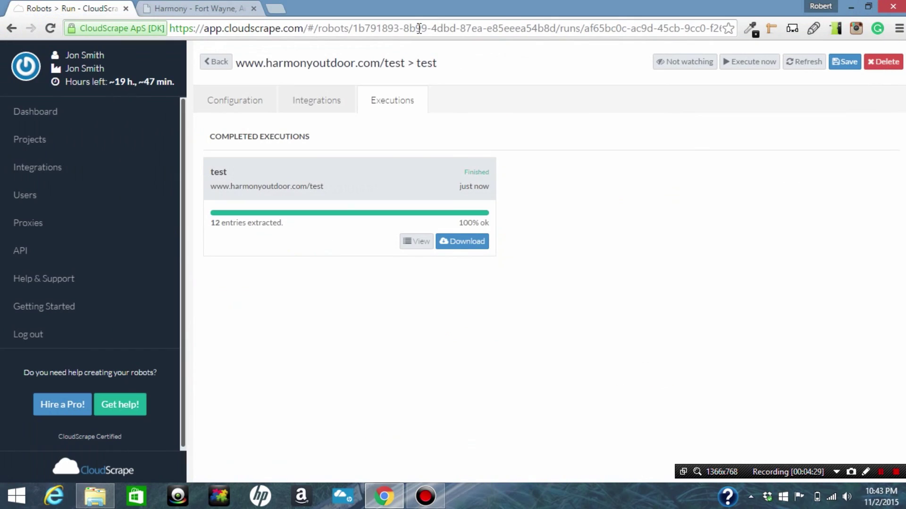
Step: Download the run's Attachments / Images as a .zip and open the downloaded file
click(455, 251)
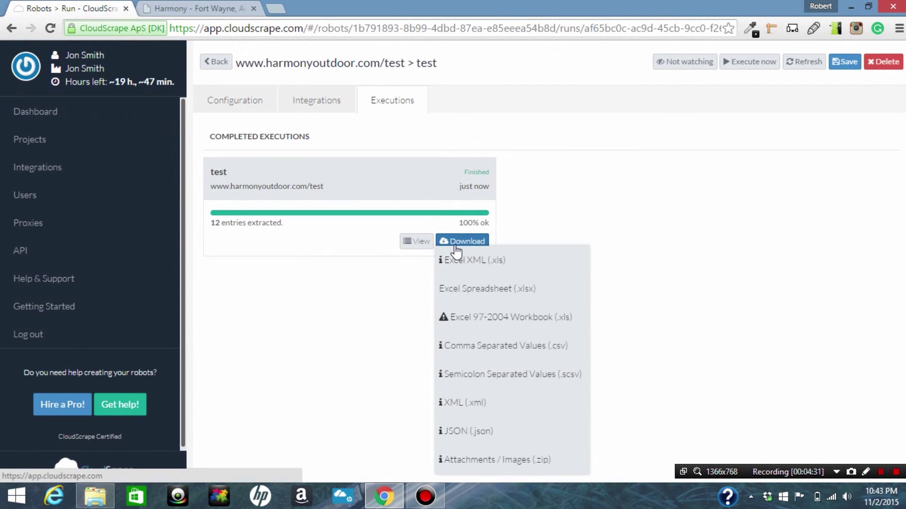
click(485, 460)
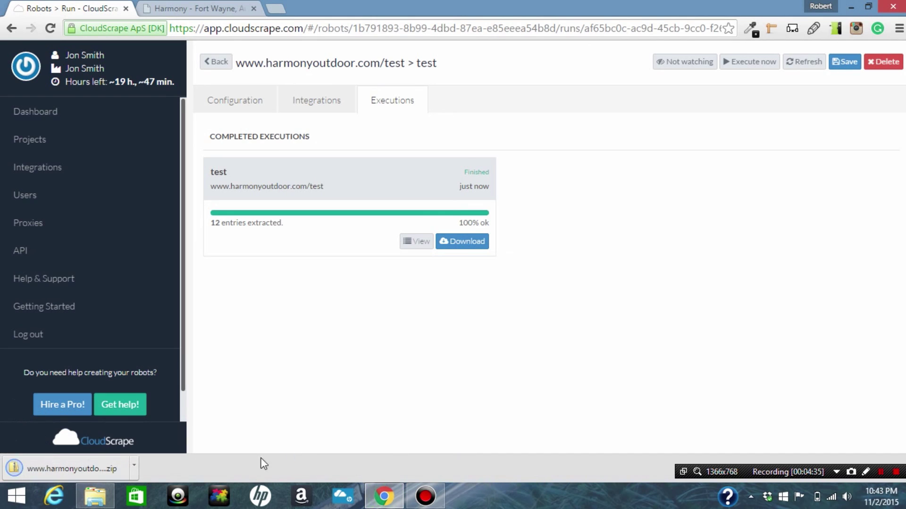
click(96, 464)
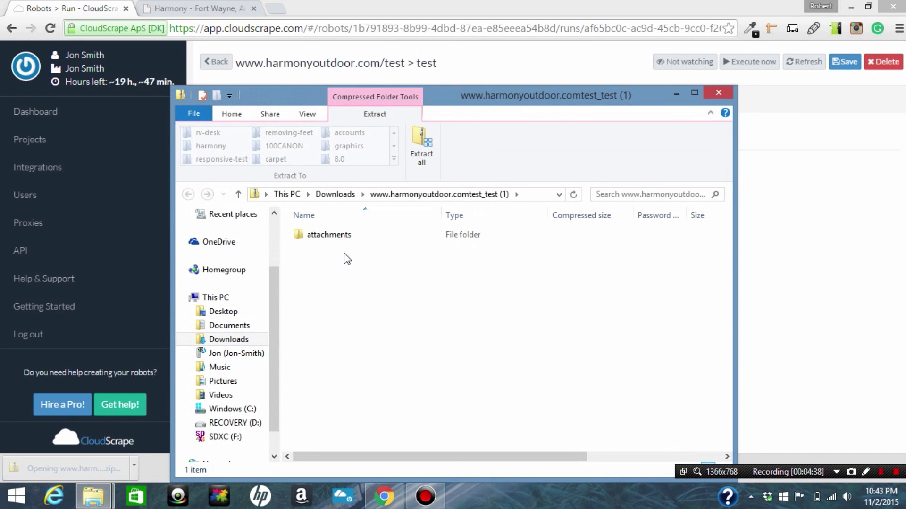
Step: Open the zip's attachments folder to view the 12 JPEG product images
double_click(344, 238)
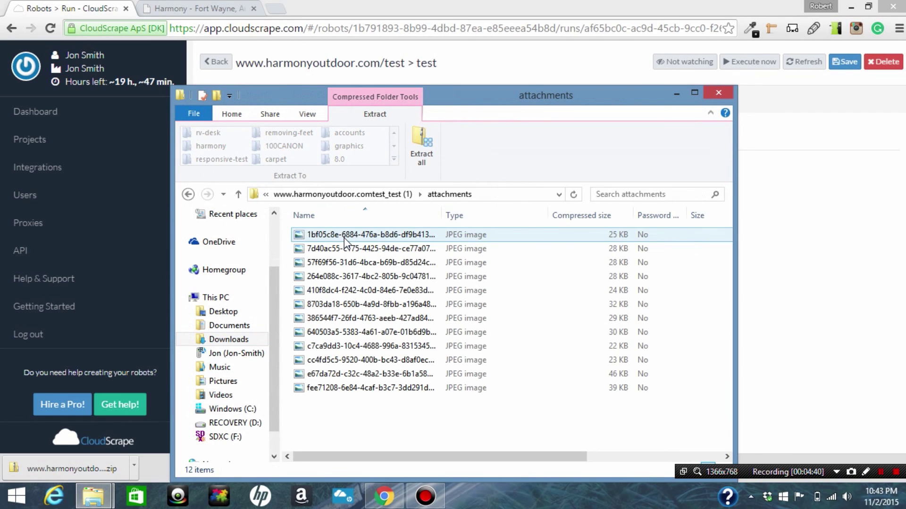